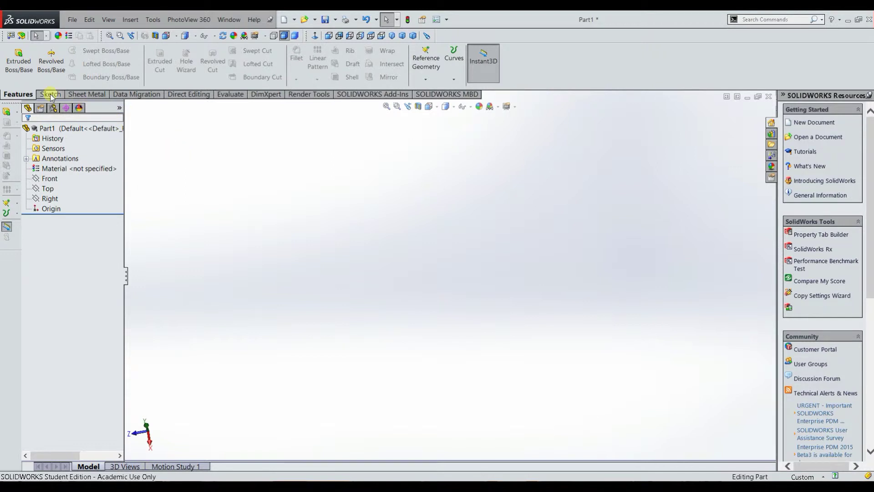
# - Sketch a circle of about 29 mm radius centred on the origin on the Top plane, then exit the sketch
pyautogui.click(50, 94)
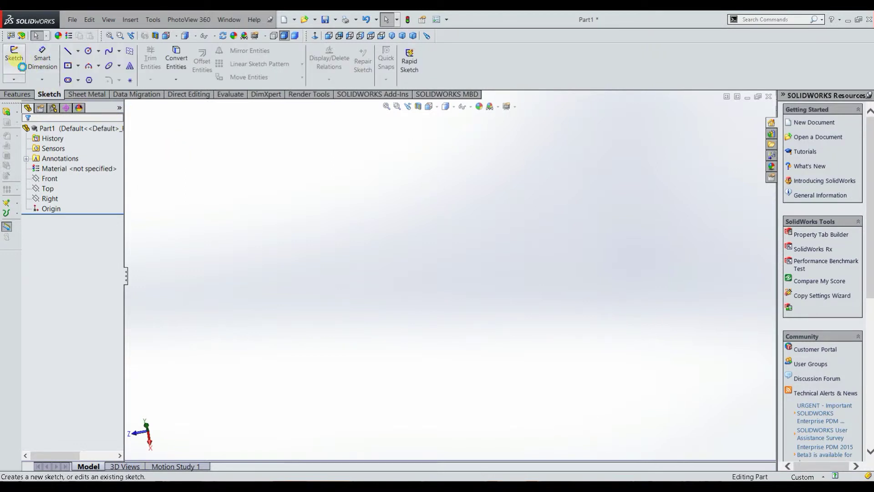
pyautogui.click(14, 57)
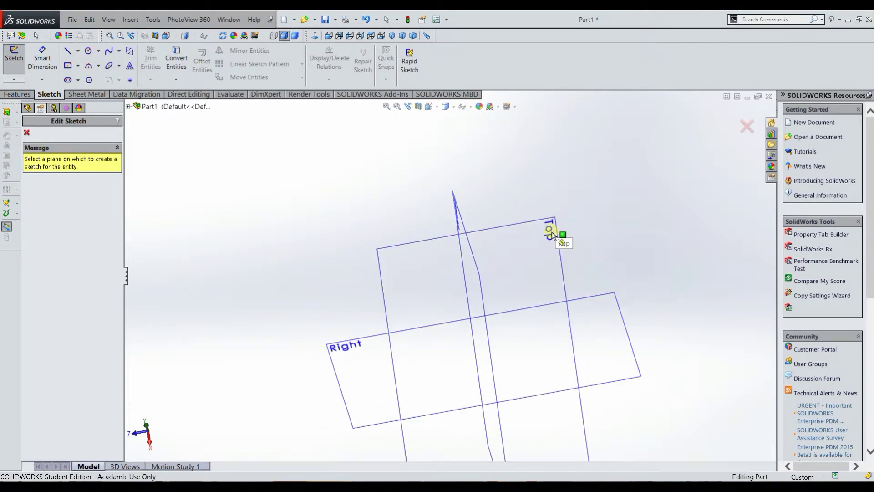
pyautogui.click(549, 233)
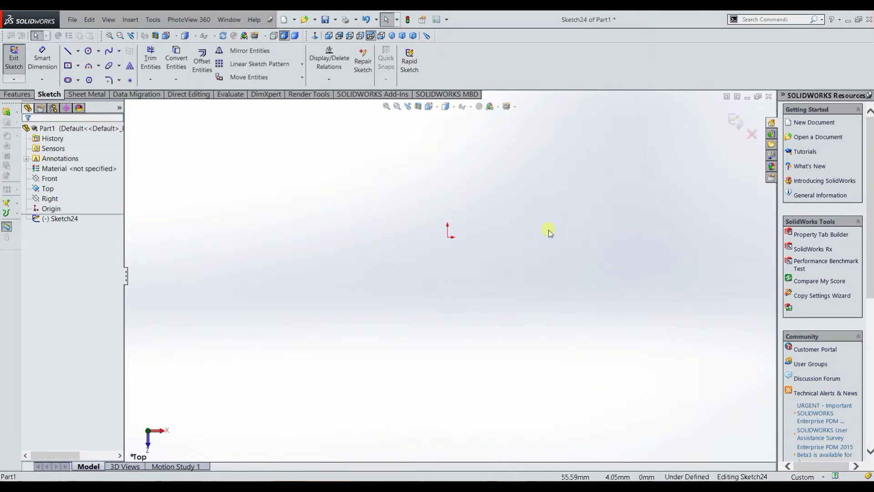
pyautogui.click(88, 53)
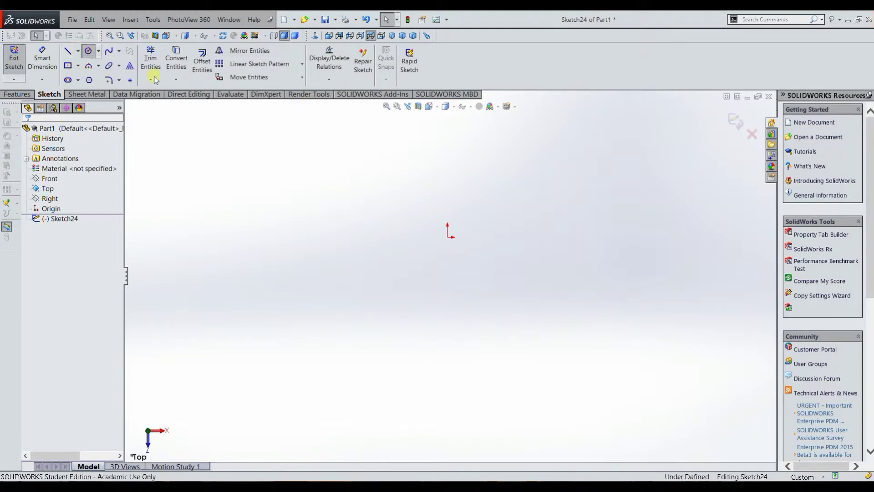
pyautogui.click(446, 236)
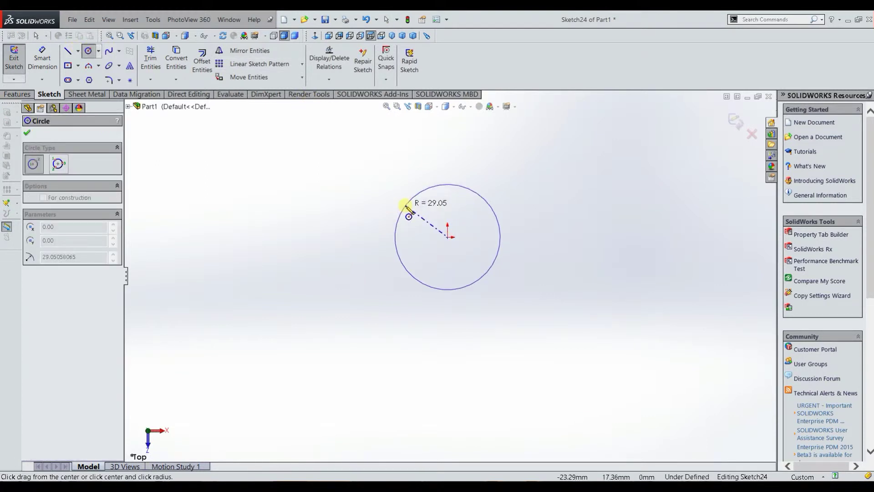
pyautogui.click(408, 201)
pyautogui.click(28, 134)
pyautogui.click(10, 64)
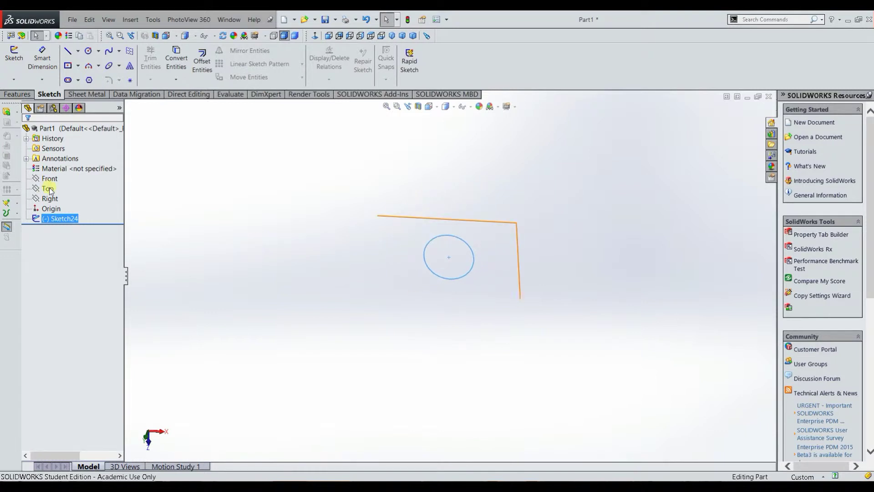
# - Start a new sketch on the Right plane and view it face-on
pyautogui.moveTo(260, 198); pyautogui.dragTo(248, 230, button='middle')
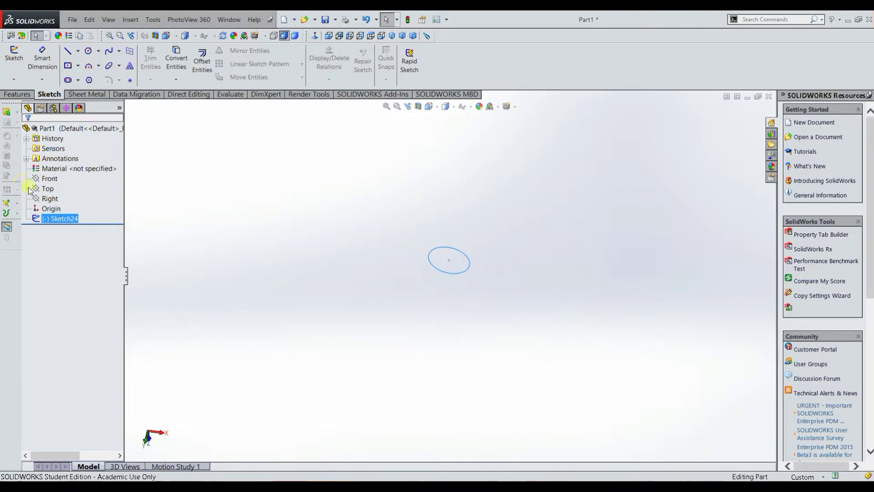
pyautogui.click(49, 200)
pyautogui.click(14, 57)
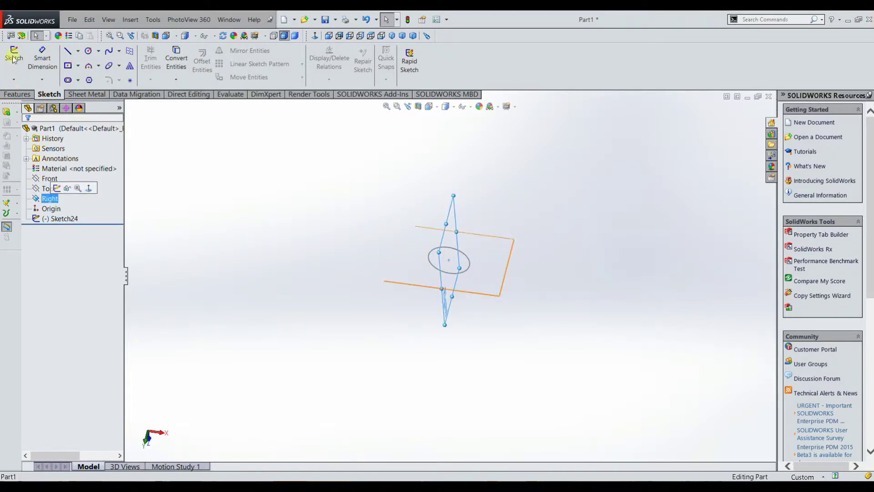
pyautogui.click(315, 36)
pyautogui.press('f')
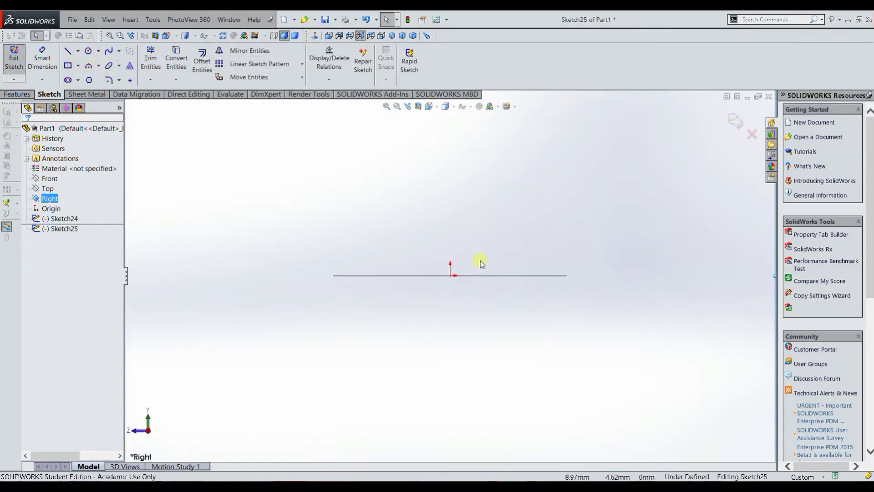
pyautogui.press('z')
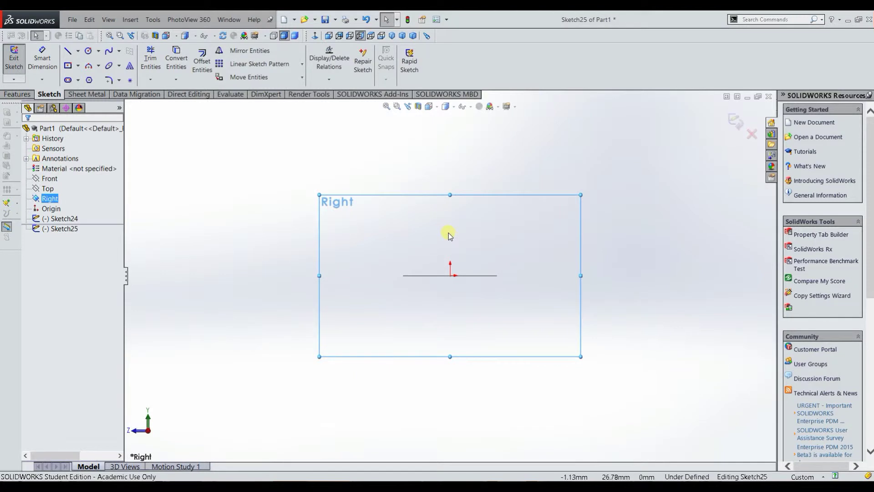
pyautogui.press('z')
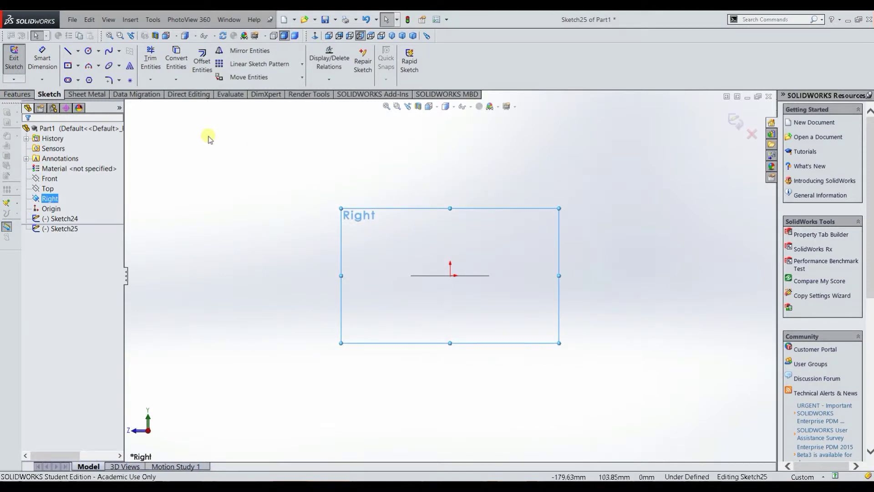
# - Draw a spline from the origin rising about 115 mm and bending over at its upper end, then exit the sketch
pyautogui.click(110, 51)
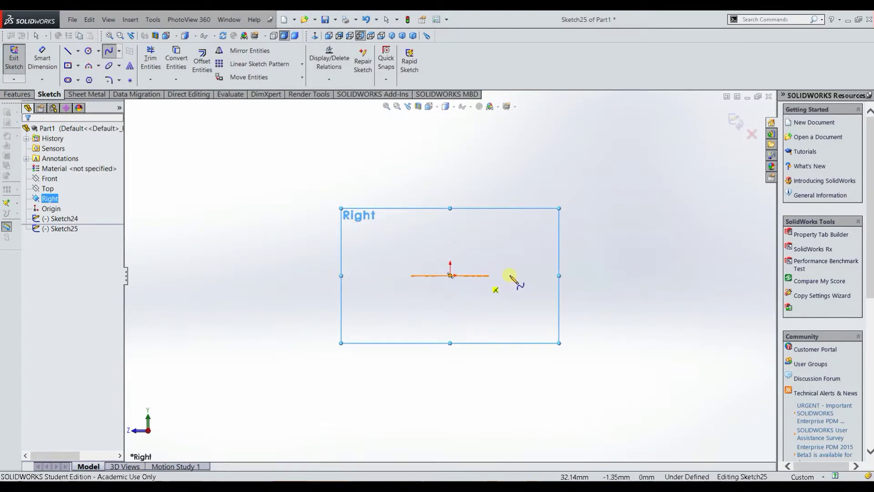
pyautogui.click(450, 275)
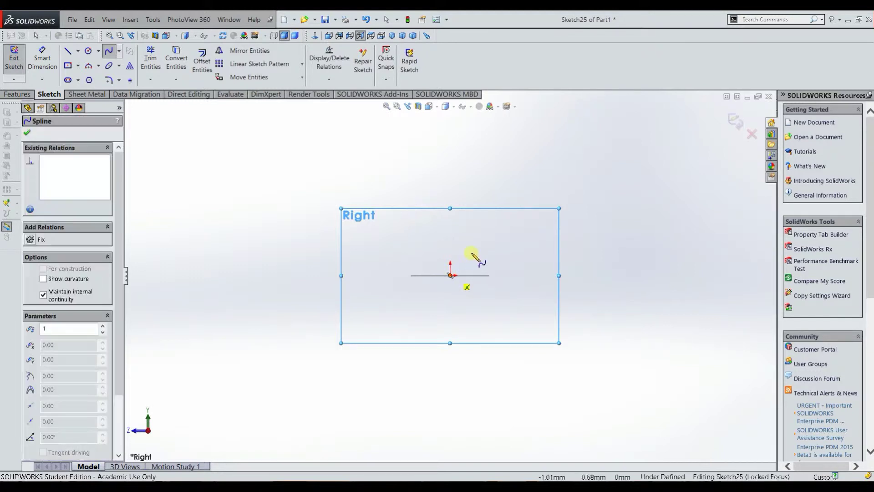
pyautogui.click(472, 253)
pyautogui.click(465, 179)
pyautogui.click(453, 128)
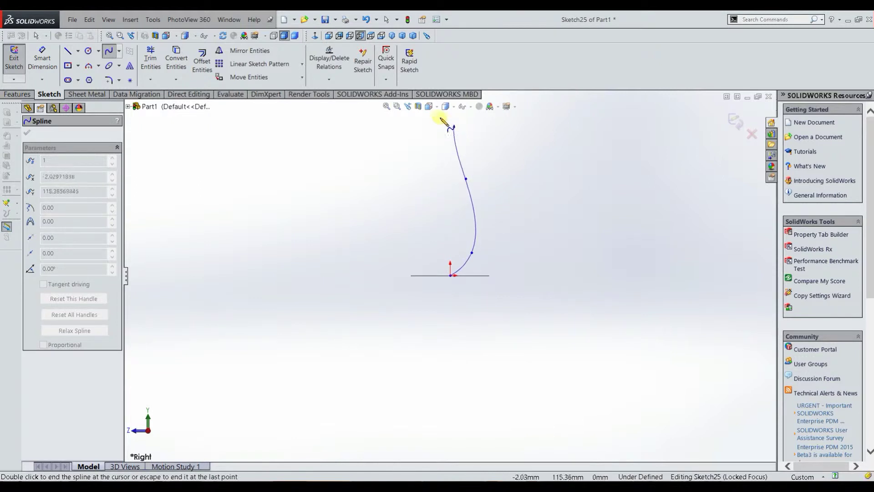
pyautogui.click(437, 116)
pyautogui.doubleClick(394, 165)
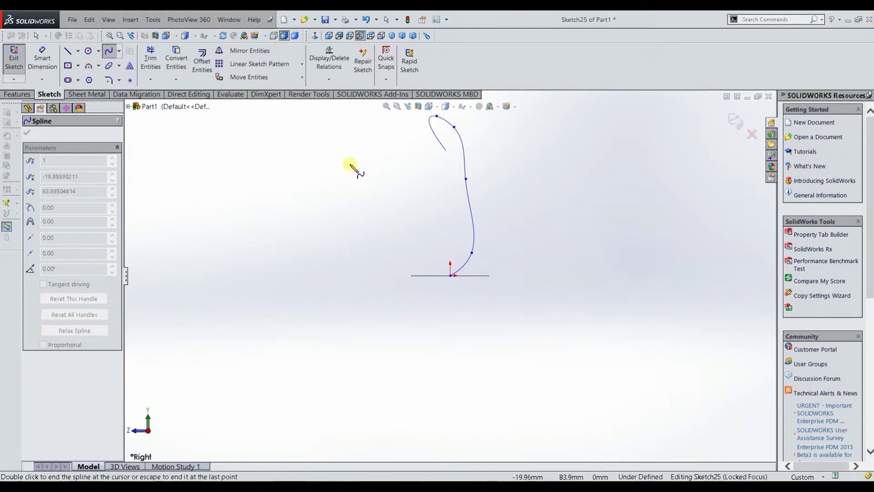
pyautogui.click(14, 57)
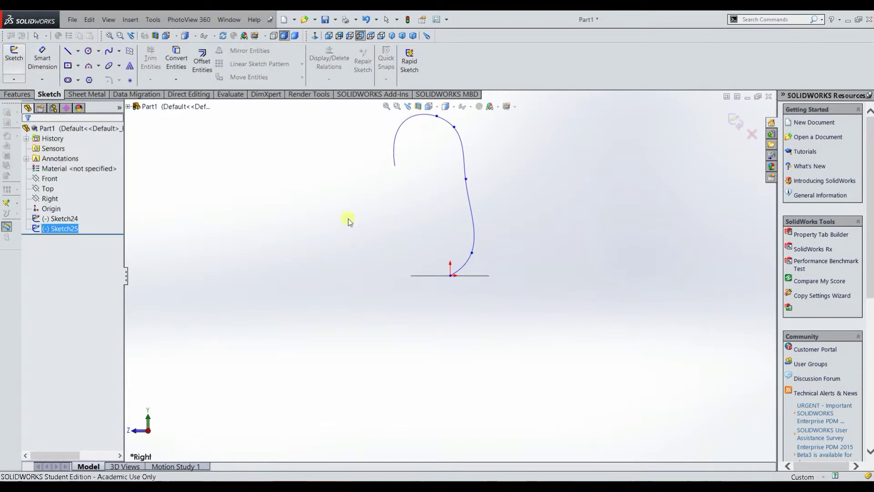
# - Try a Swept Boss/Base with the circle as profile and the spline as path, check its preview and options, and cancel it
pyautogui.moveTo(384, 312); pyautogui.dragTo(445, 258, button='middle')
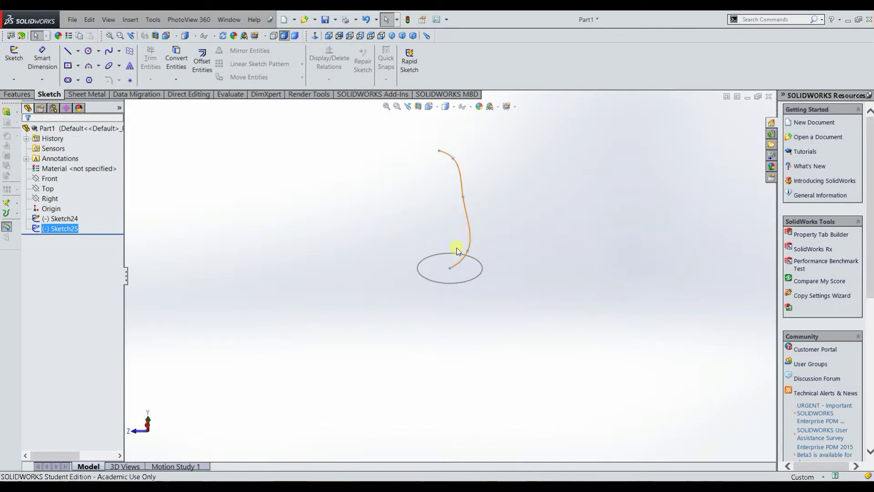
pyautogui.click(18, 94)
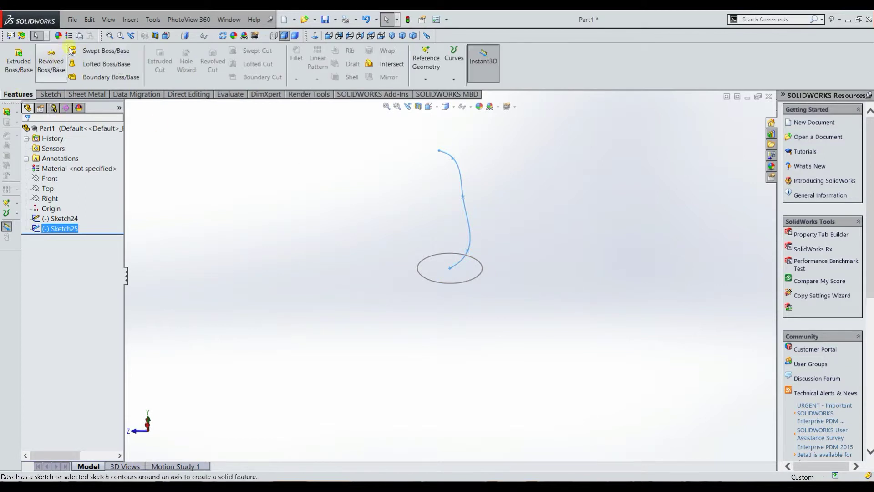
pyautogui.click(105, 51)
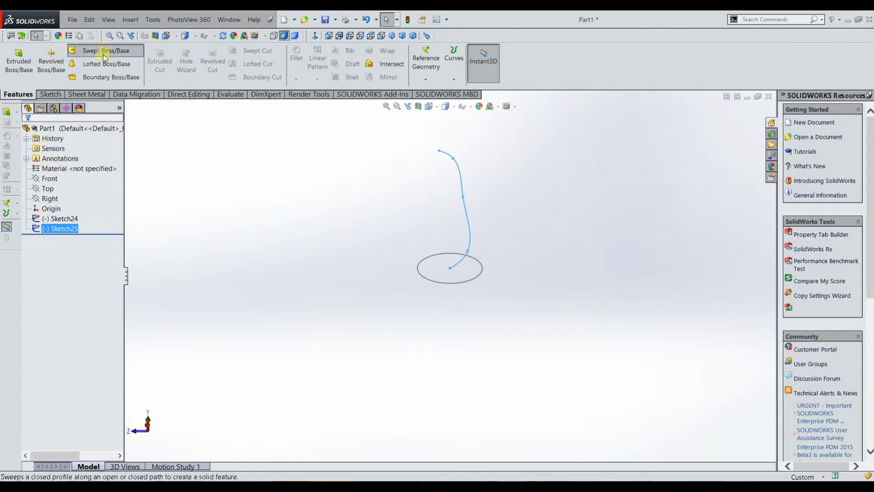
pyautogui.moveTo(308, 232); pyautogui.dragTo(319, 225, button='middle')
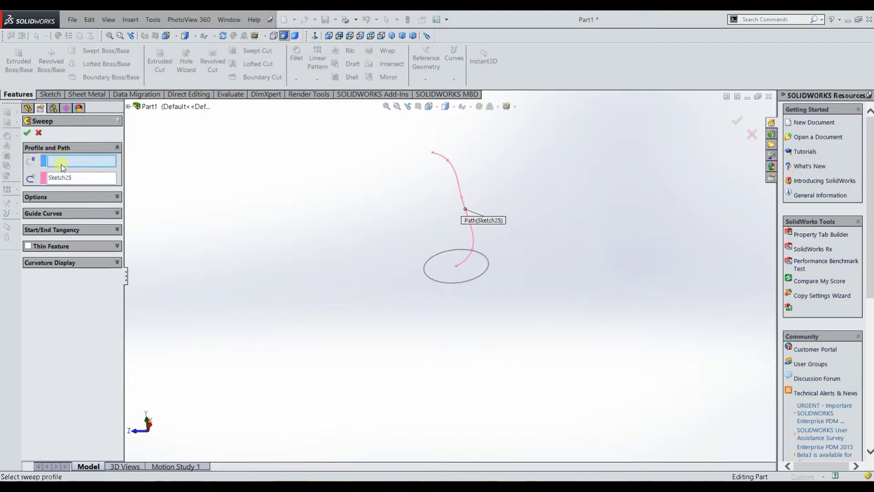
pyautogui.click(460, 253)
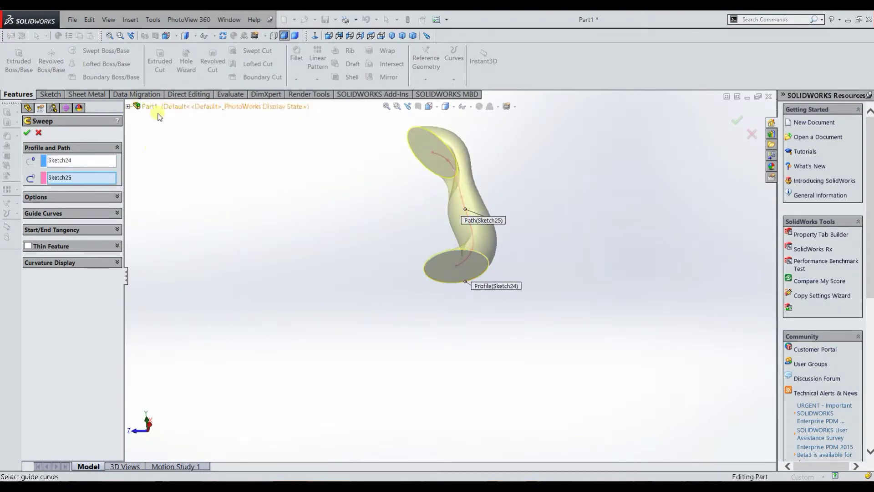
pyautogui.moveTo(388, 206); pyautogui.dragTo(408, 228, button='middle')
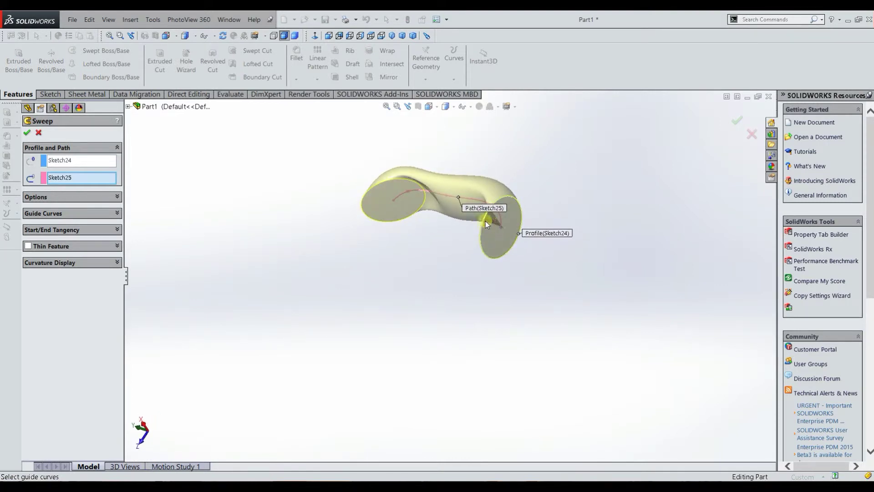
pyautogui.moveTo(327, 182); pyautogui.dragTo(355, 162, button='middle')
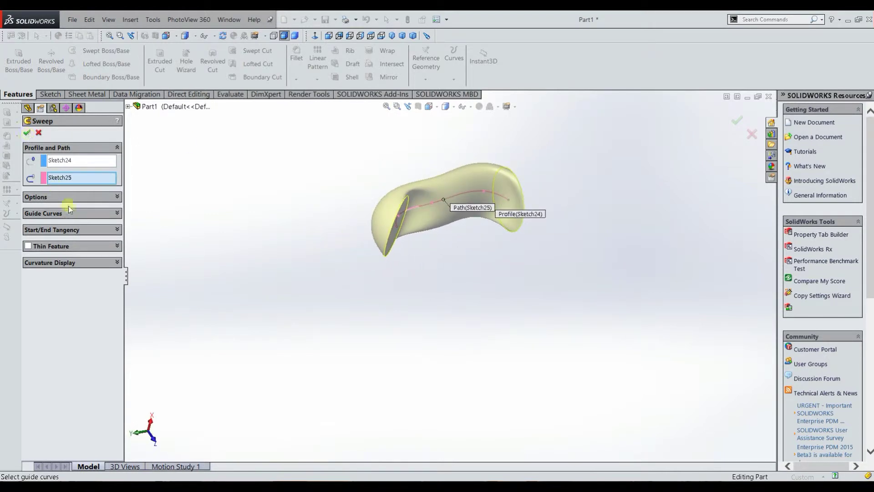
pyautogui.click(69, 197)
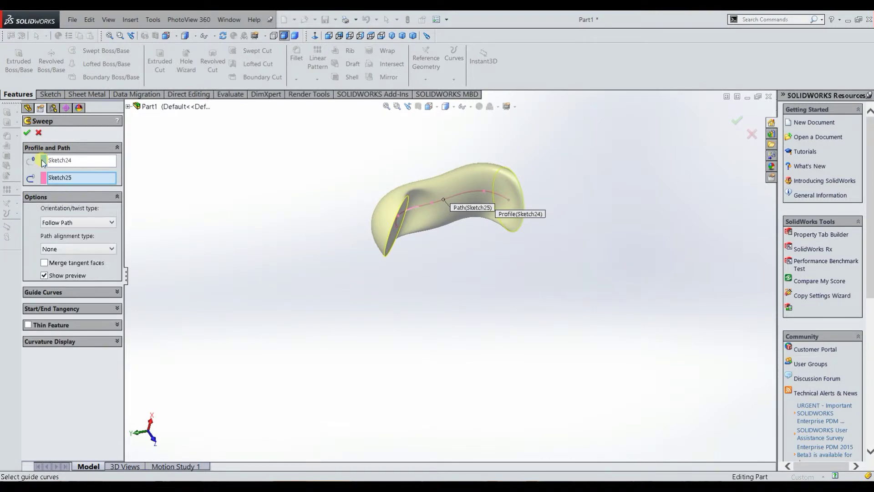
pyautogui.click(39, 133)
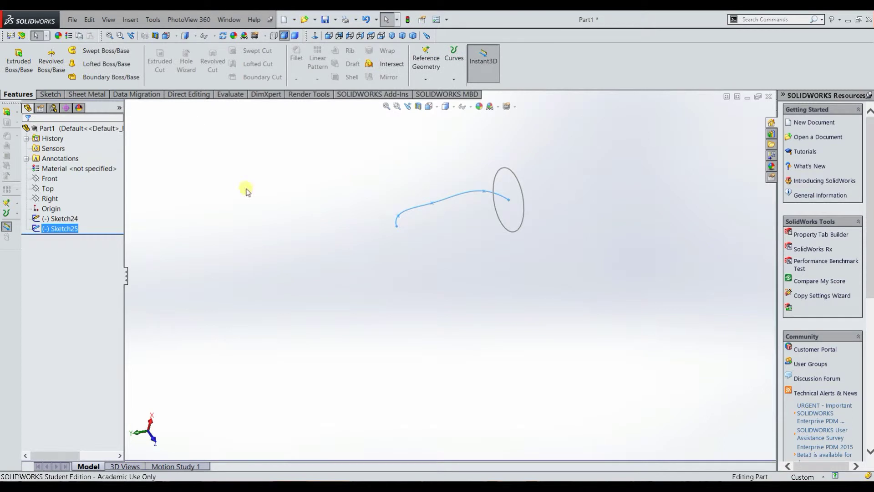
# - Delete both the circle sketch and the spline sketch from the part
pyautogui.click(76, 220)
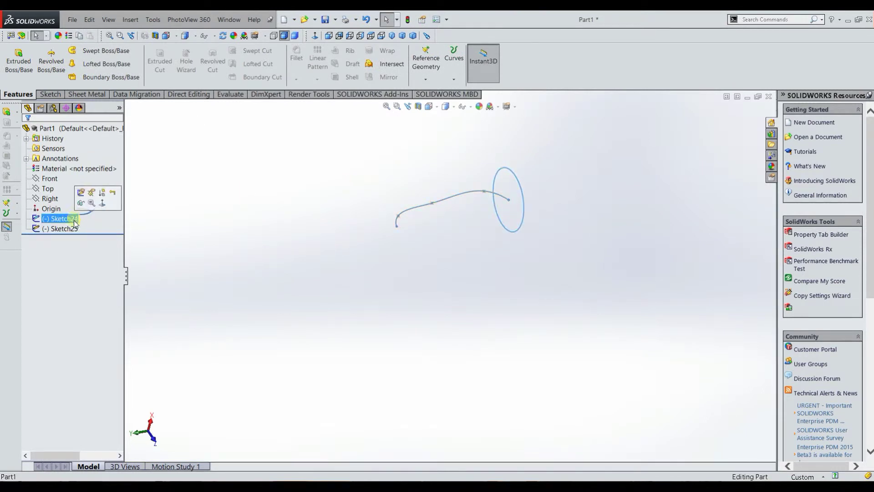
pyautogui.keyDown('ctrl'); pyautogui.click(74, 228); pyautogui.keyUp('ctrl')
pyautogui.rightClick(73, 229)
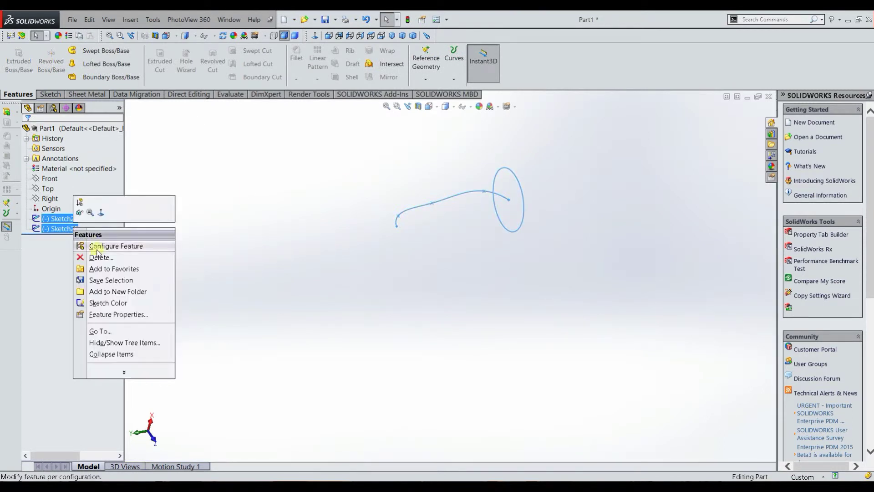
pyautogui.click(101, 257)
pyautogui.click(314, 218)
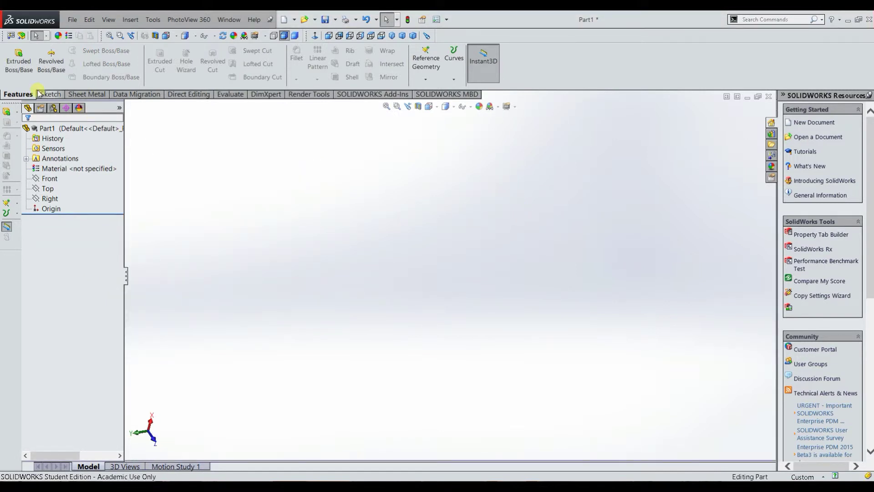
# - Sketch a small circle on the Front plane, centred about 32 mm left of the origin and level with it
pyautogui.click(50, 94)
pyautogui.click(14, 57)
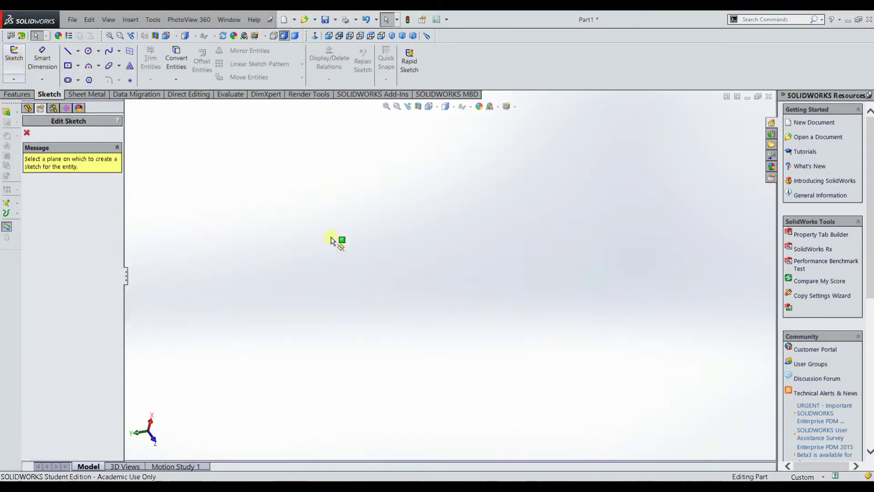
pyautogui.click(455, 256)
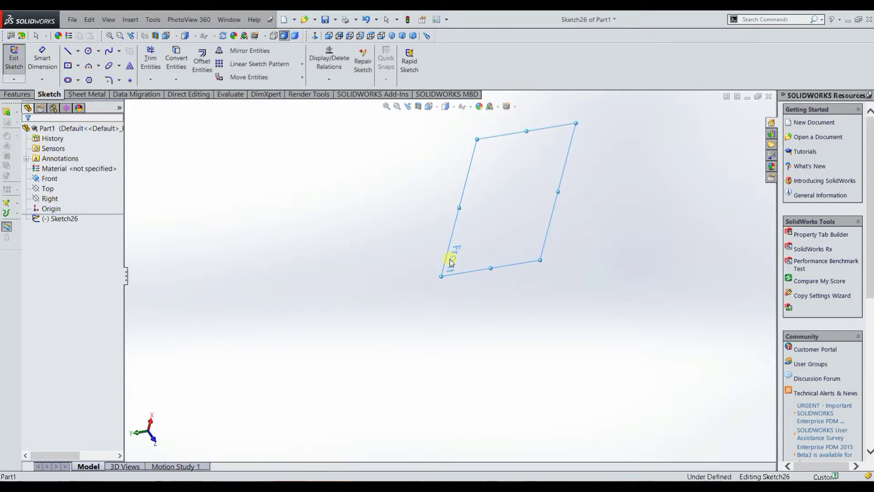
pyautogui.click(92, 51)
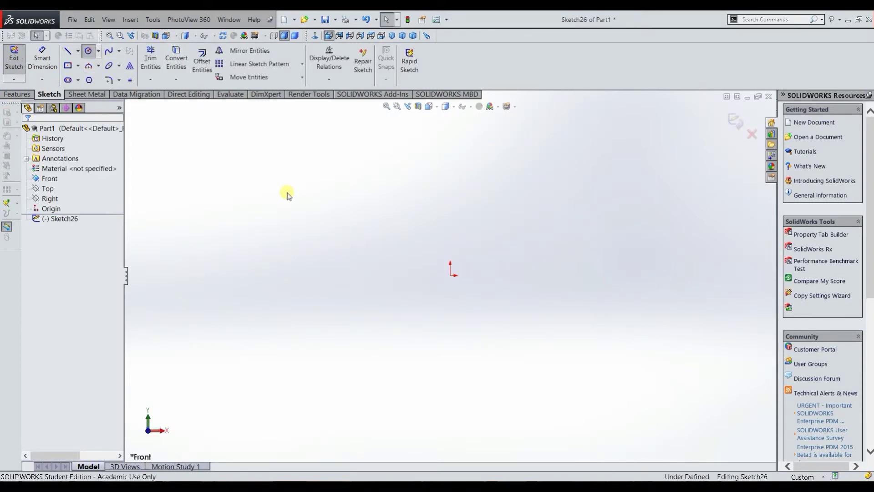
pyautogui.click(414, 275)
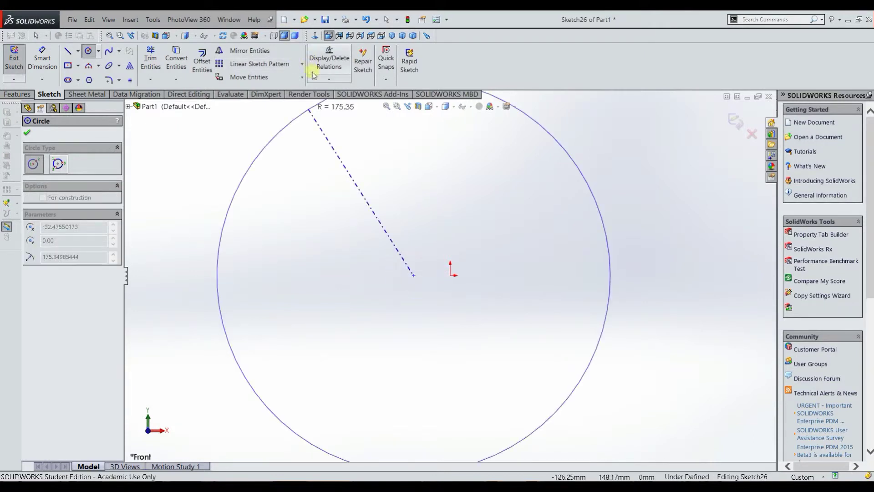
pyautogui.click(407, 269)
pyautogui.press('Escape')
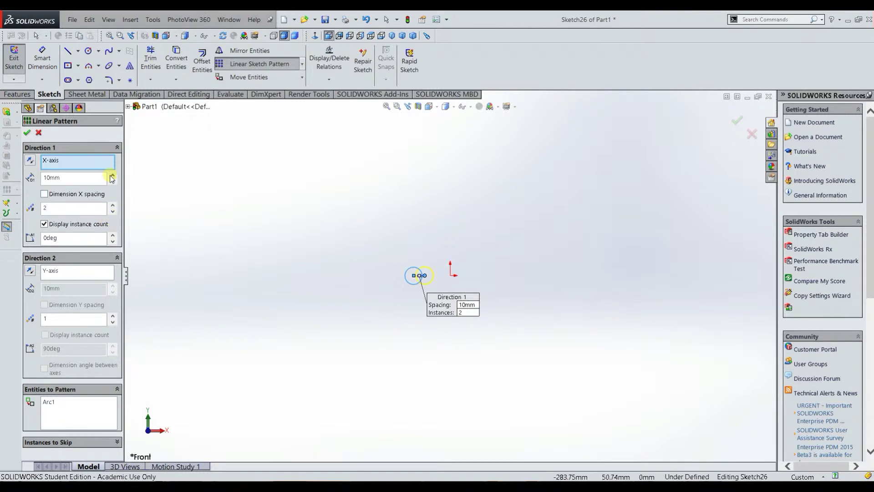
# - Create a linear sketch pattern of the circle along the X-axis with 2 instances spaced 70 mm apart
pyautogui.click(112, 175)
pyautogui.click(112, 175)
pyautogui.click(112, 174)
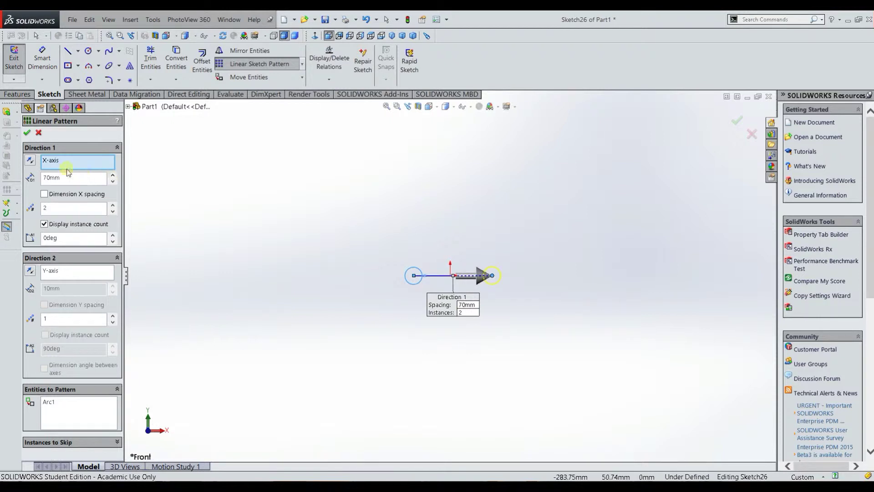
pyautogui.click(28, 132)
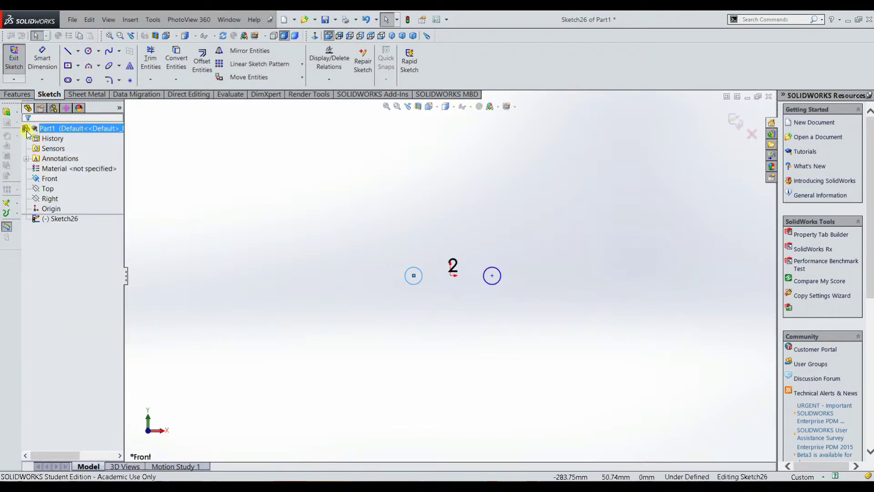
# - Close the two-circle sketch and start a new sketch on the Top plane, viewed face-on
pyautogui.click(14, 59)
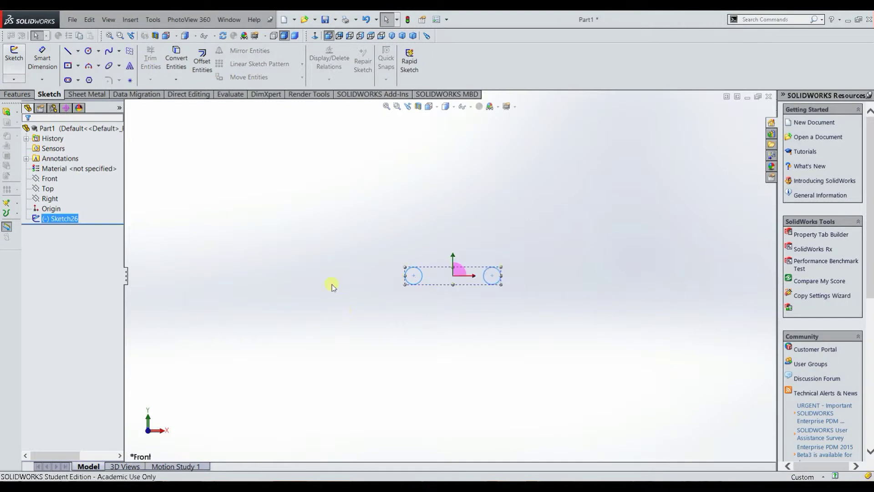
pyautogui.press('z')
pyautogui.press('z')
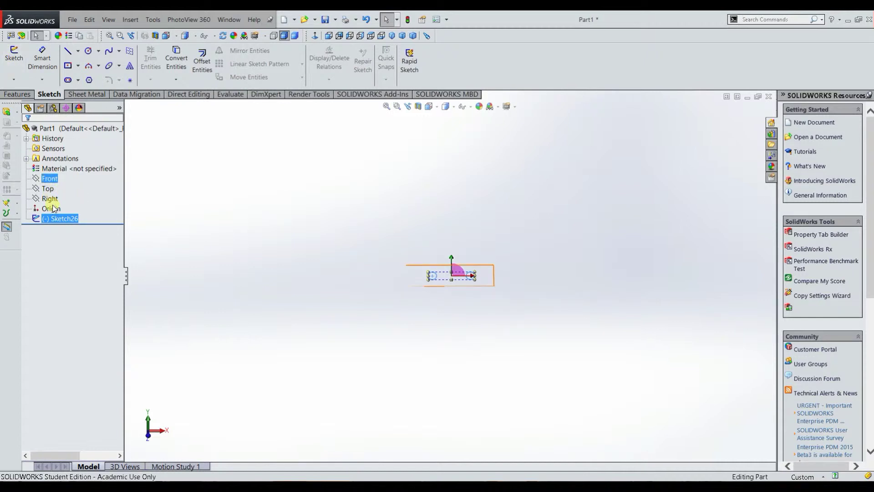
pyautogui.click(49, 190)
pyautogui.click(47, 189)
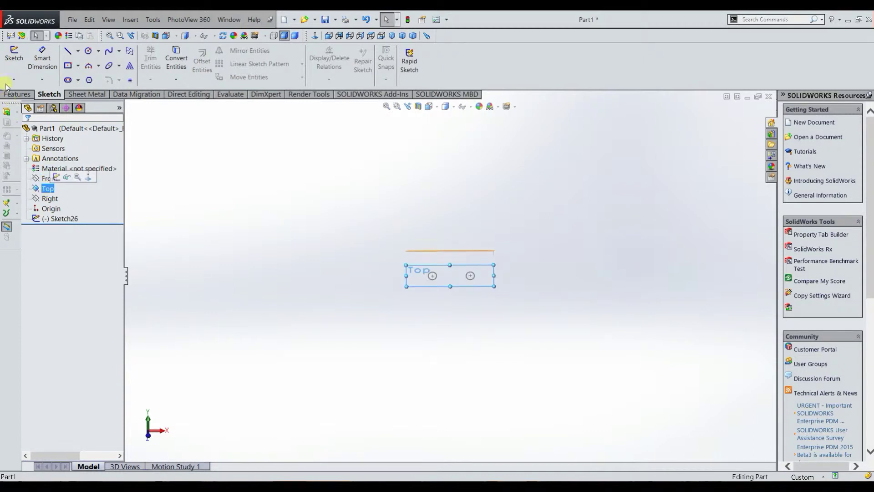
pyautogui.click(14, 58)
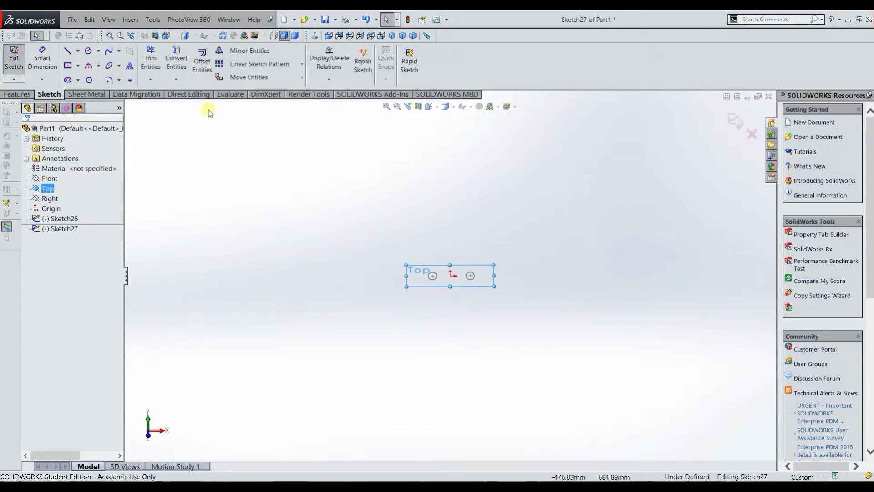
pyautogui.click(316, 35)
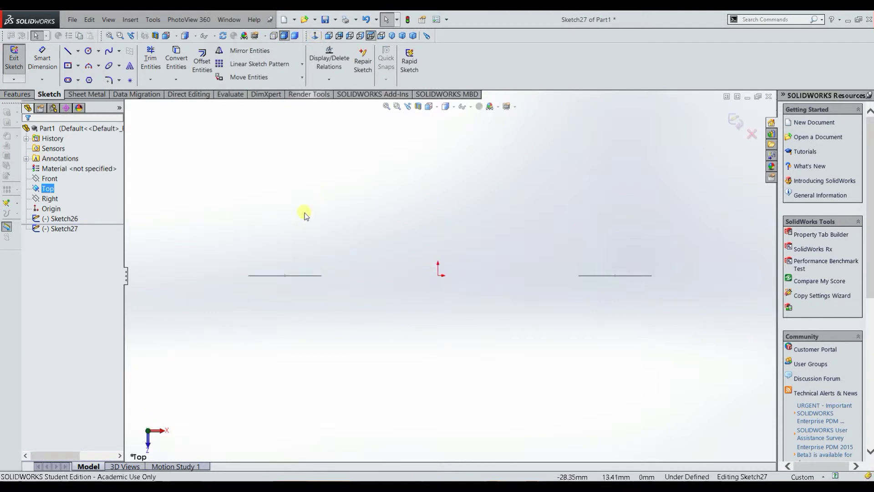
# - Draw a vertical line about 191 mm long starting at the origin, and close the sketch
pyautogui.click(73, 52)
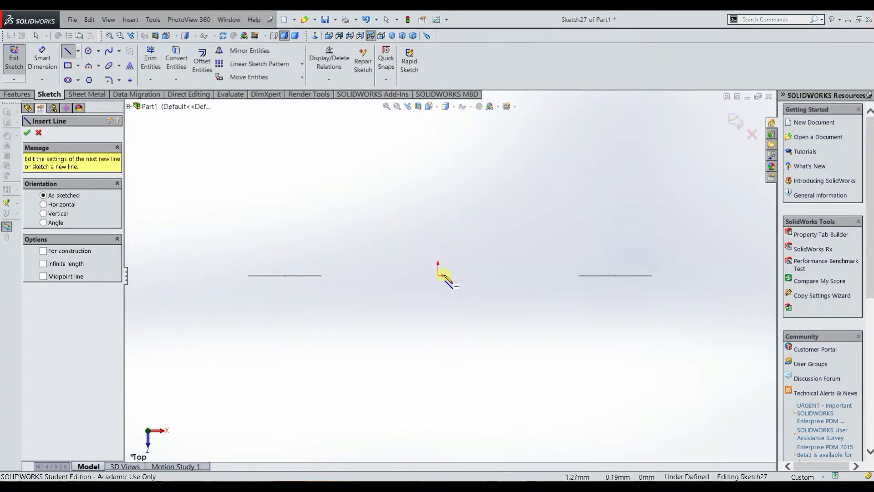
pyautogui.click(444, 276)
pyautogui.scroll(4, 446, 250)
pyautogui.scroll(3, 449, 237)
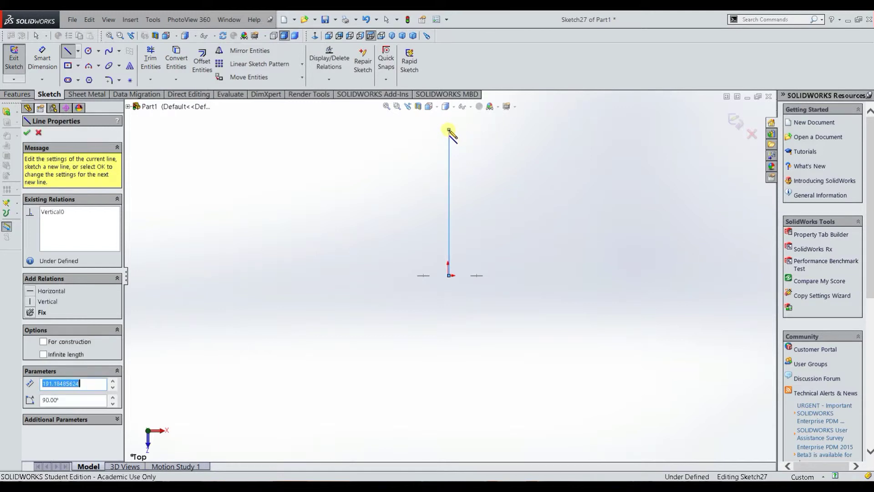
pyautogui.click(448, 130)
pyautogui.click(14, 59)
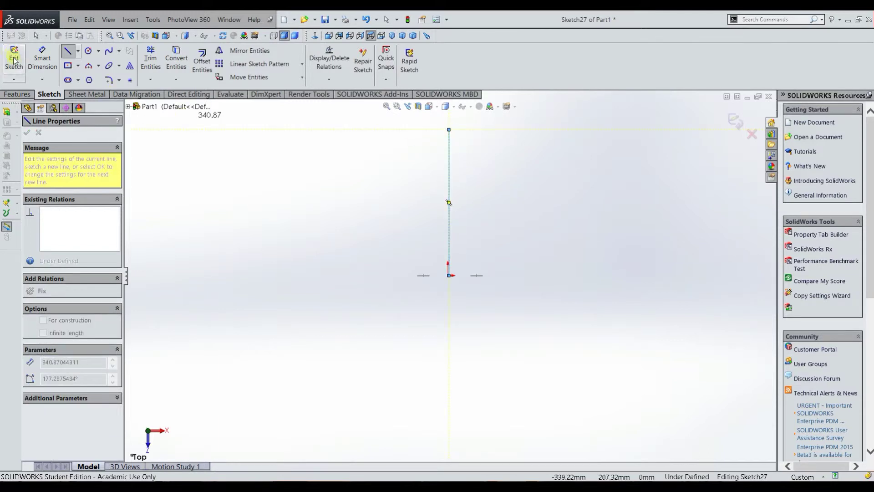
pyautogui.click(213, 225)
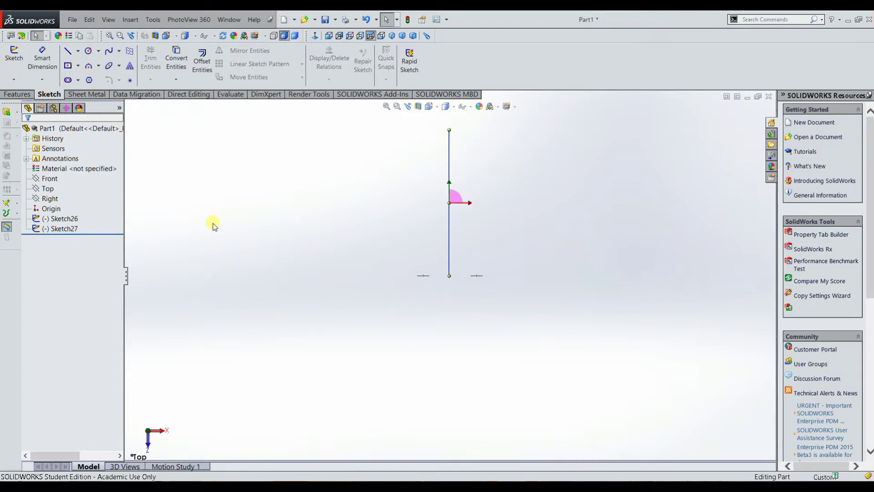
# - Start a Swept Boss/Base with the two-circle sketch as profile and the straight line as path
pyautogui.moveTo(256, 306)
pyautogui.mouseDown(button='middle')
pyautogui.moveTo(259, 242)
pyautogui.moveTo(226, 221)
pyautogui.mouseUp(button='middle')
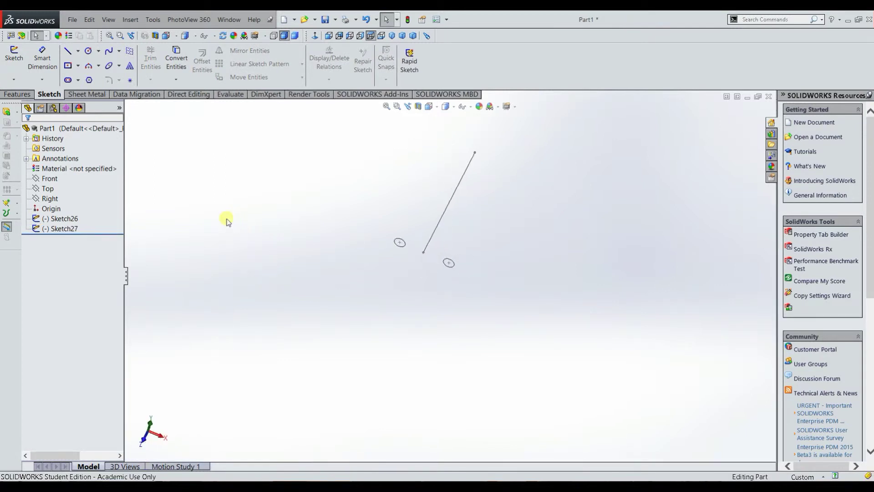
pyautogui.click(18, 95)
pyautogui.click(92, 51)
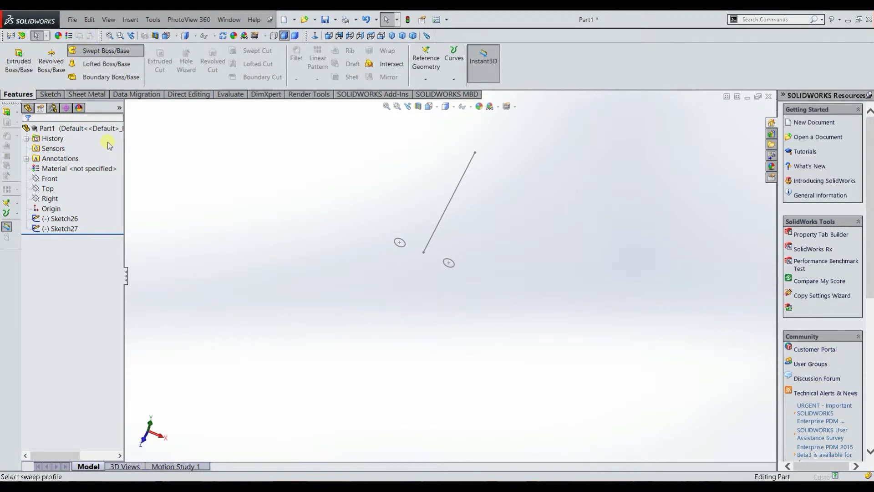
pyautogui.click(403, 244)
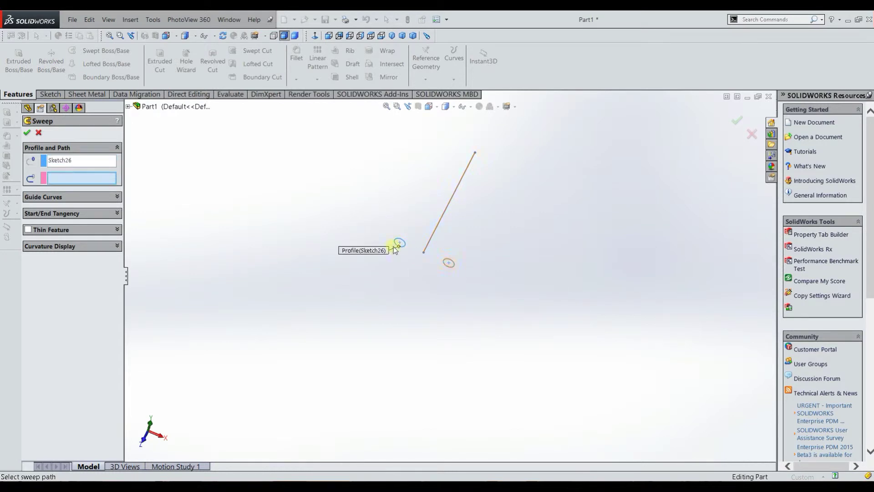
pyautogui.click(435, 238)
pyautogui.moveTo(356, 168); pyautogui.dragTo(339, 275, button='middle')
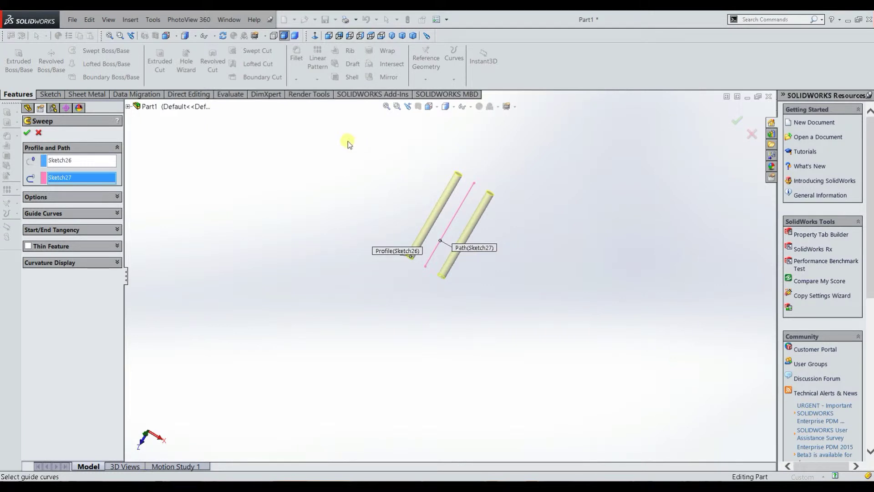
# - Set the sweep's orientation/twist type to Twist Along Path
pyautogui.click(99, 196)
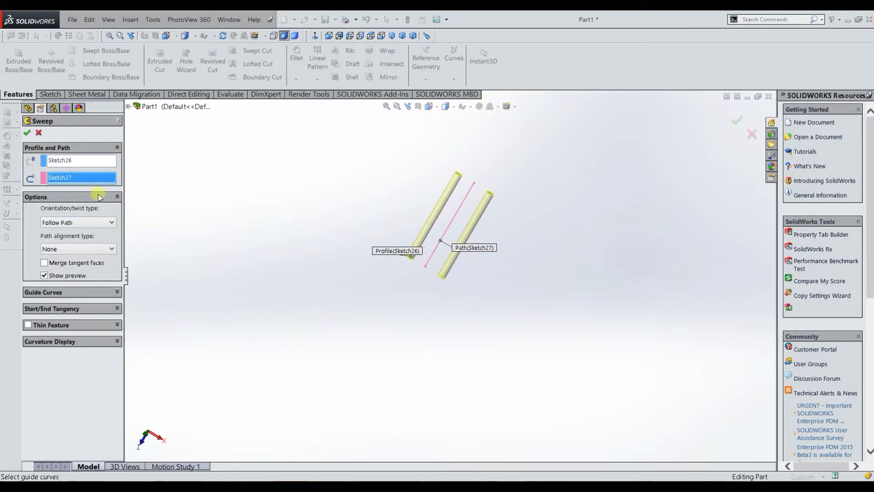
pyautogui.click(92, 248)
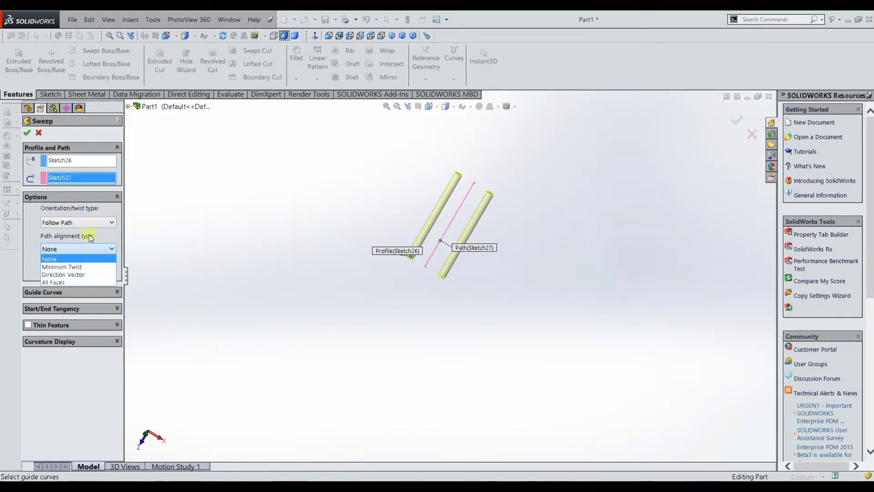
pyautogui.click(86, 218)
pyautogui.click(86, 220)
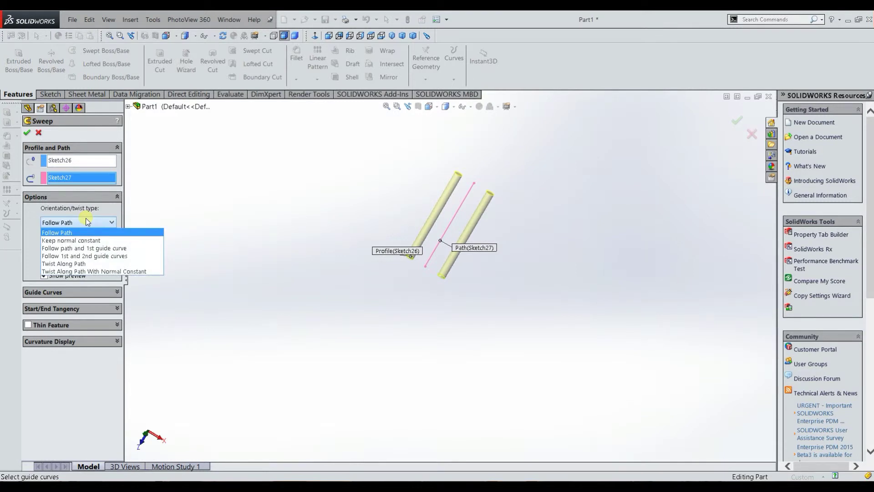
pyautogui.click(84, 263)
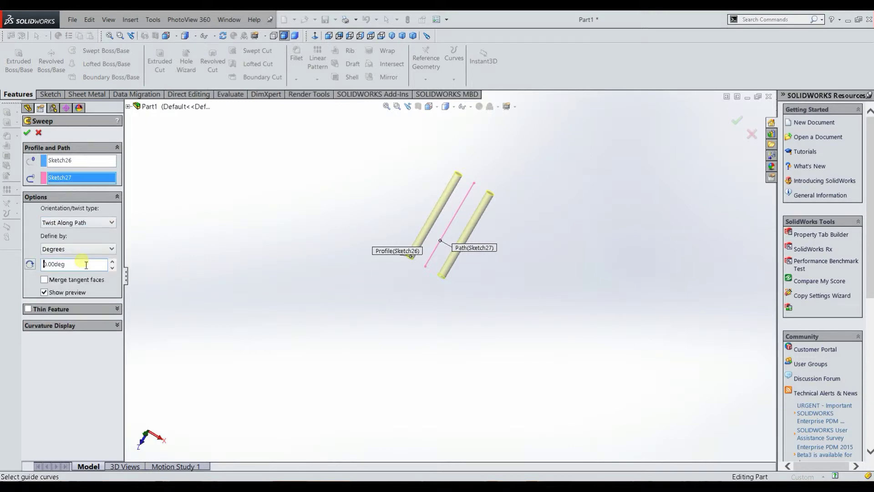
# - Define the twist by Turns with a value of 1.75 and complete the sweep
pyautogui.click(58, 249)
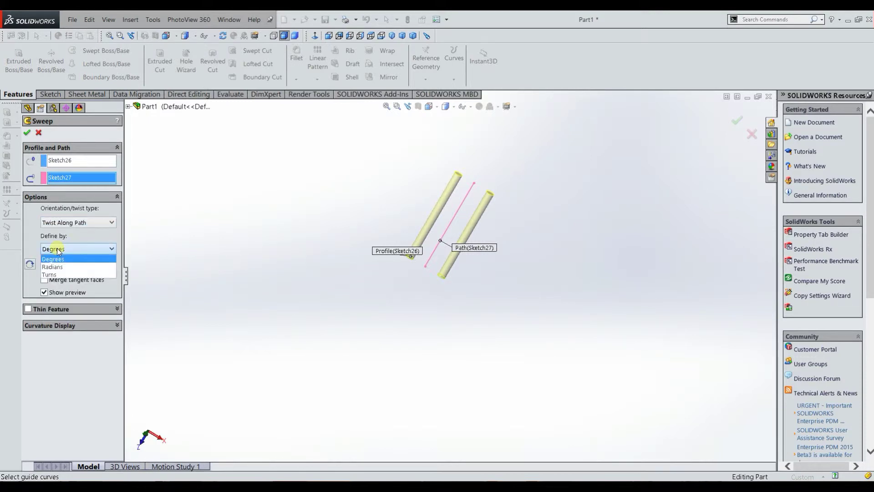
pyautogui.click(60, 275)
pyautogui.click(71, 266)
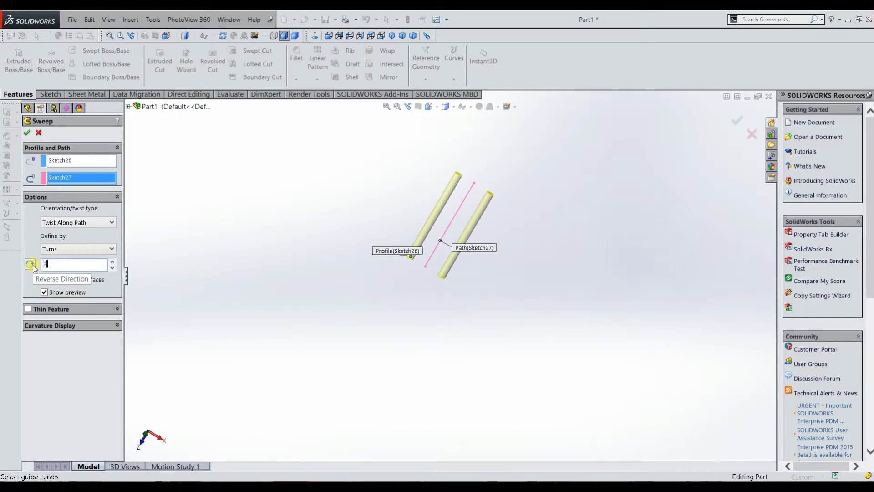
pyautogui.write('1.75')
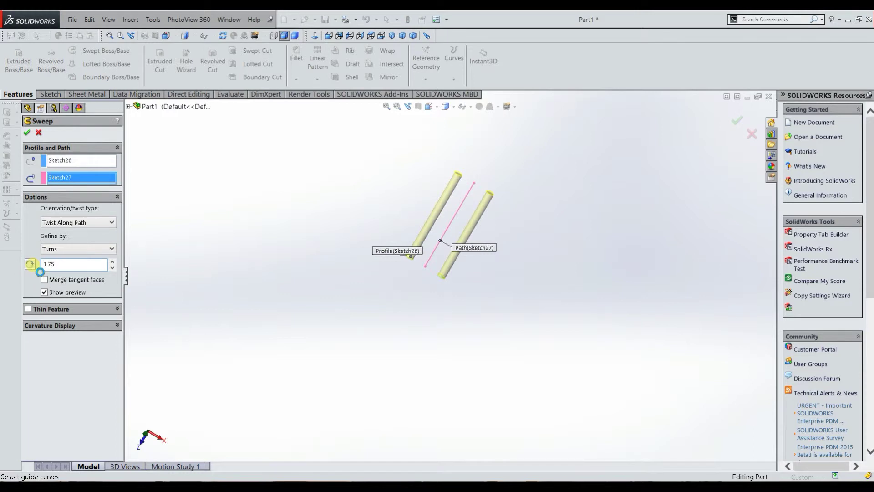
pyautogui.moveTo(320, 273); pyautogui.dragTo(284, 205, button='middle')
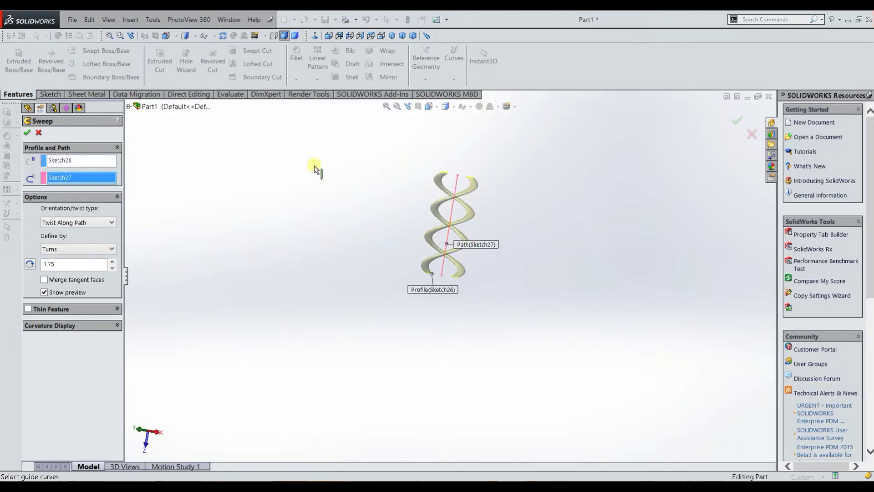
pyautogui.click(27, 132)
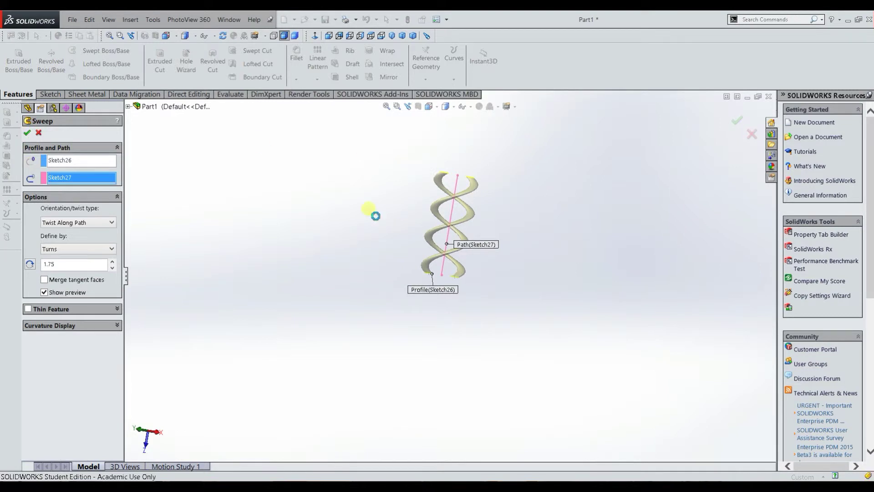
# - Delete the twisted sweep together with its absorbed profile and path sketches
pyautogui.moveTo(378, 221); pyautogui.dragTo(541, 208, button='middle')
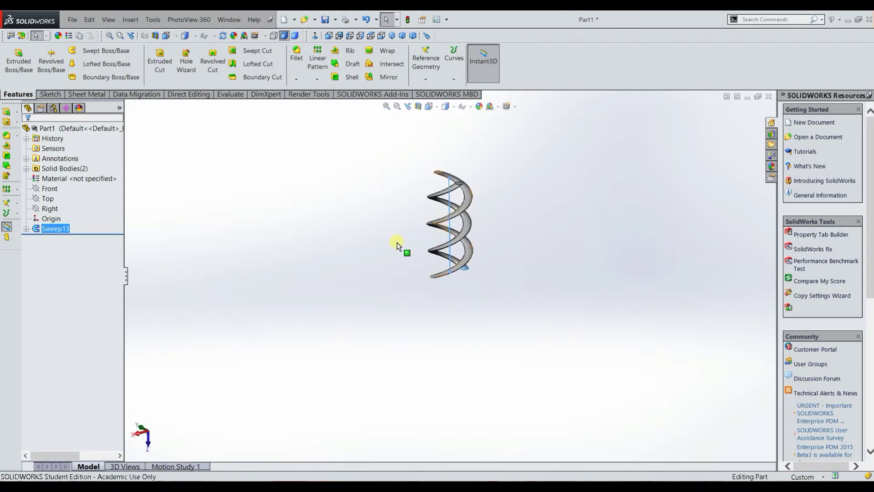
pyautogui.moveTo(416, 227); pyautogui.dragTo(453, 281, button='middle')
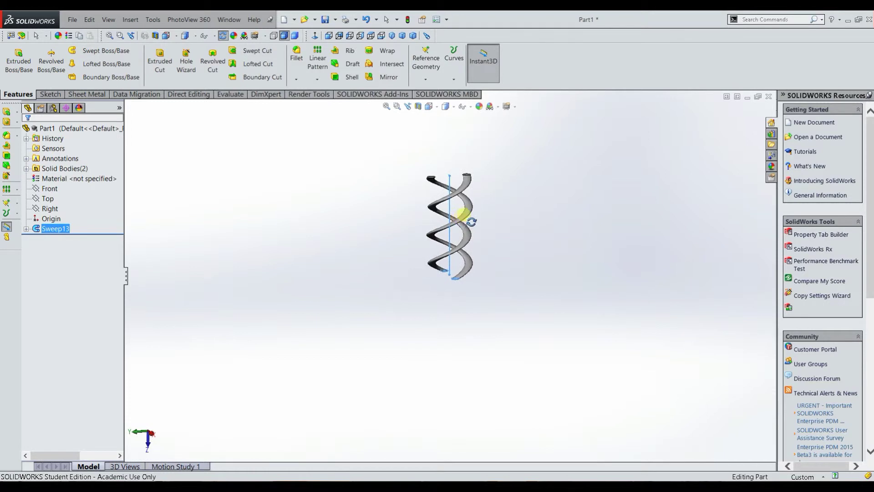
pyautogui.moveTo(467, 218); pyautogui.dragTo(395, 283, button='middle')
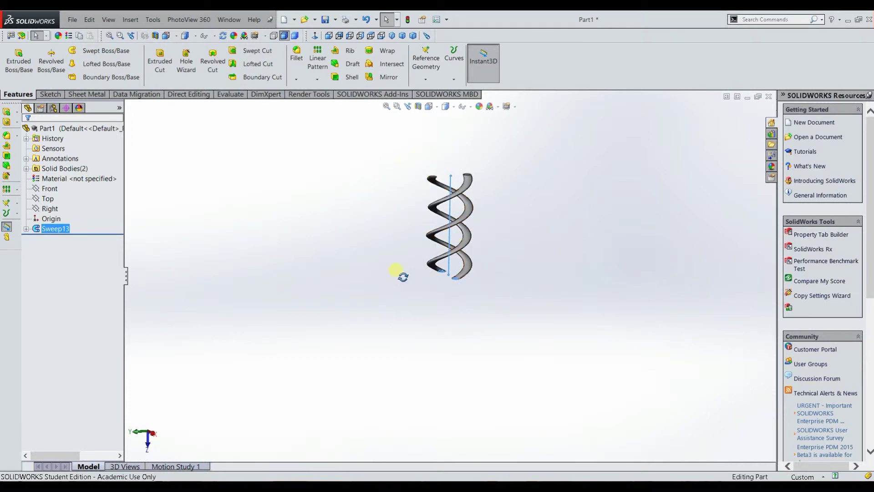
pyautogui.rightClick(62, 229)
pyautogui.click(85, 278)
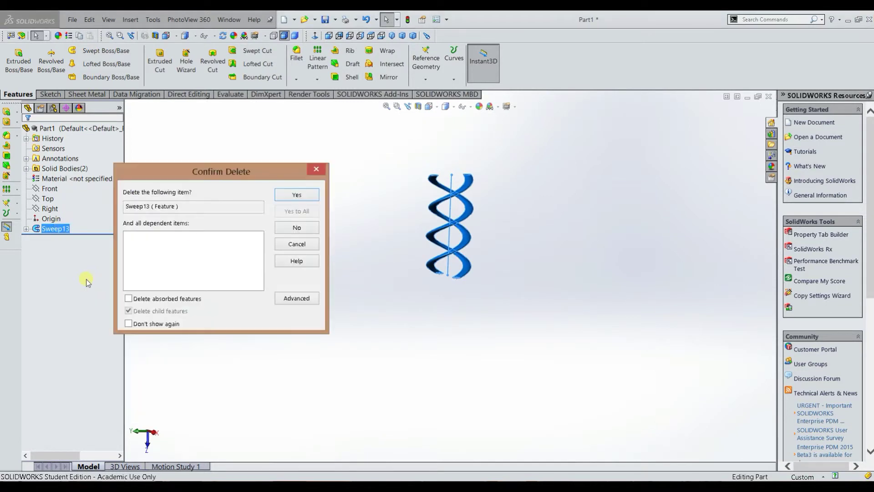
pyautogui.click(163, 300)
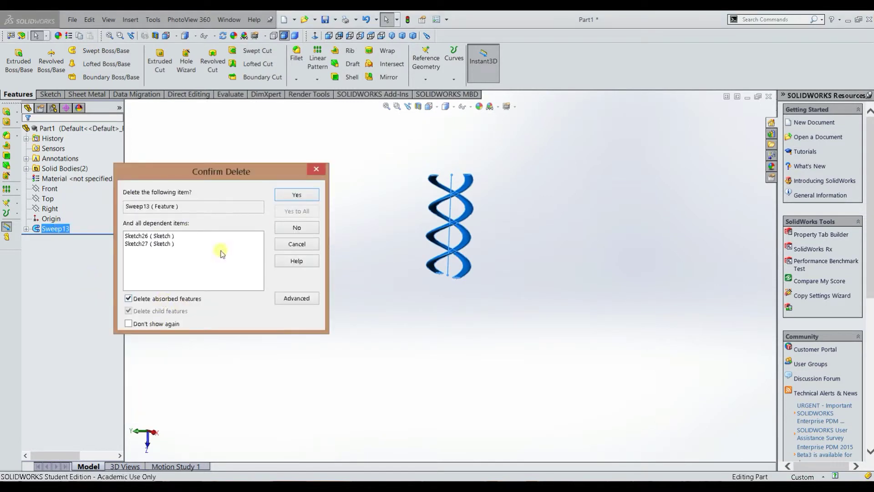
pyautogui.click(288, 196)
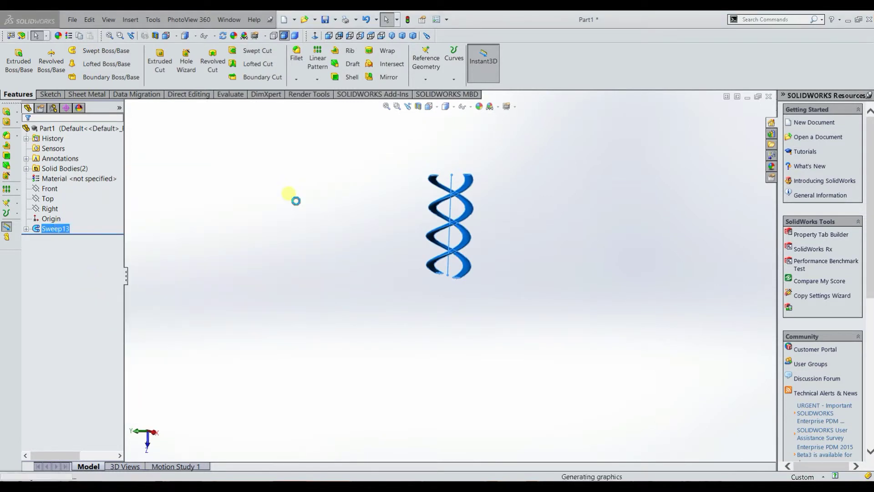
# - Start an Extruded Boss/Base on the Right plane and sketch a centre rectangle about 97 by 73 mm centred on the origin
pyautogui.click(18, 61)
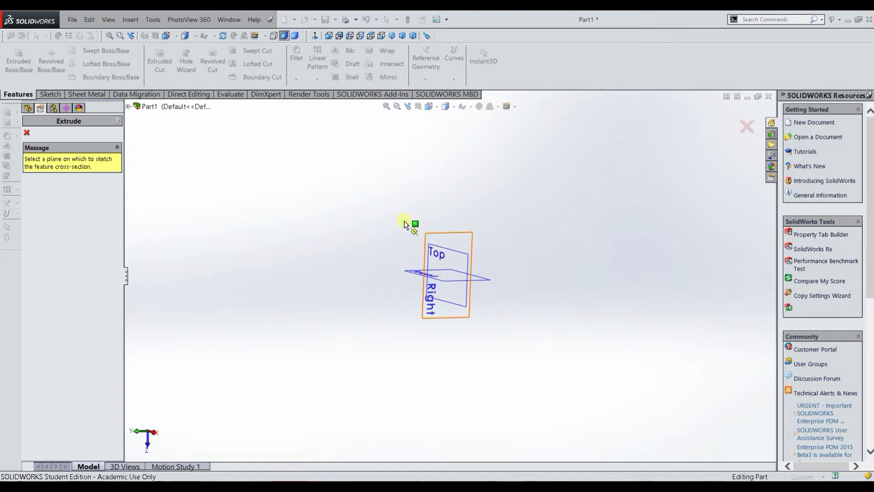
pyautogui.click(427, 240)
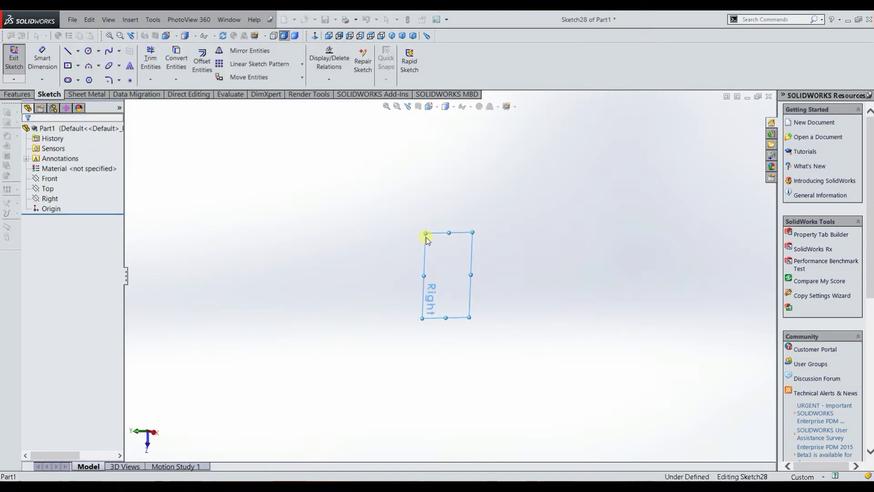
pyautogui.click(68, 65)
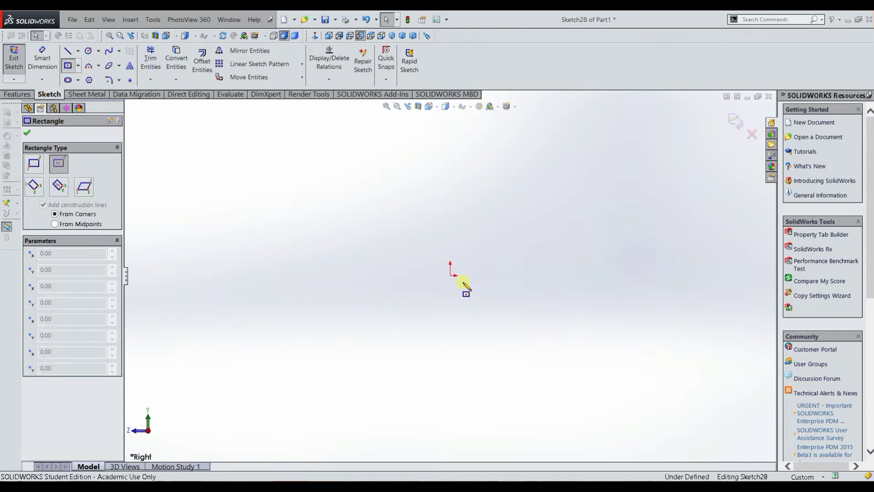
pyautogui.click(451, 275)
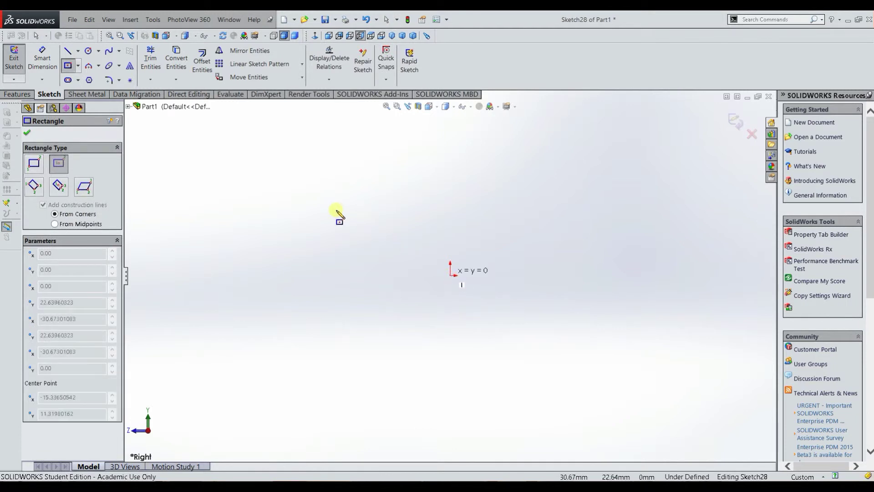
pyautogui.click(329, 184)
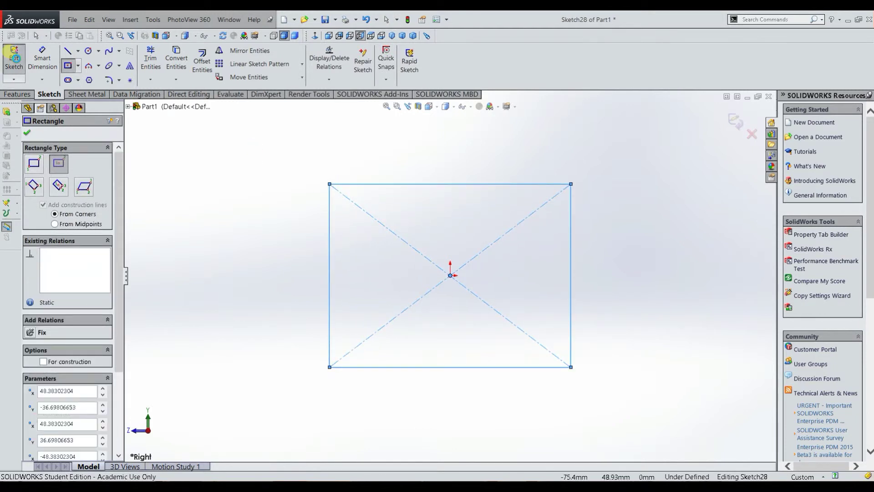
# - Extrude the rectangle as a Blind boss with a depth of 93 mm
pyautogui.press('Escape')
pyautogui.press('e')
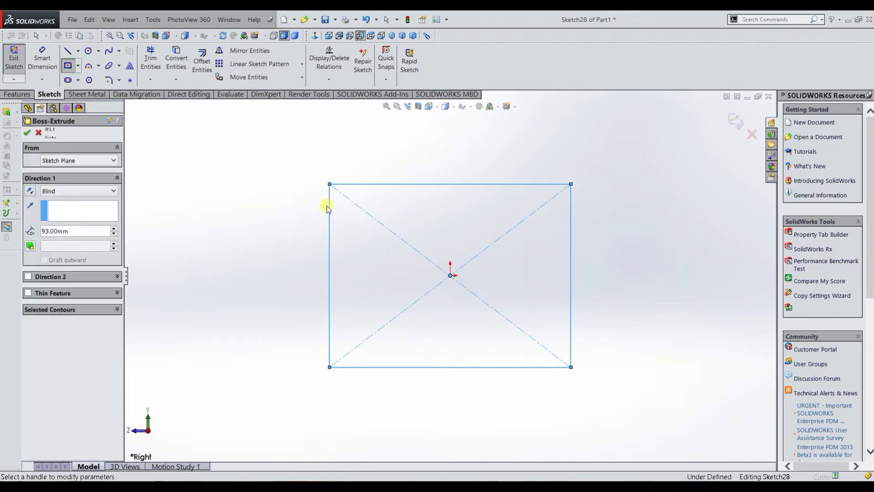
pyautogui.scroll(4, 553, 304)
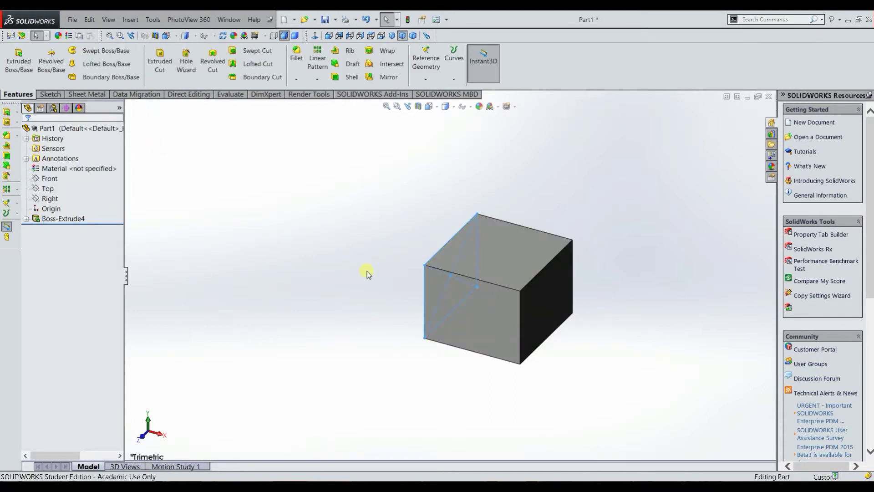
# - Sketch a wavy six-point spline on the block's top face, extending beyond two opposite sides of the block, and exit the sketch
pyautogui.scroll(3, 368, 272)
pyautogui.scroll(-1, 367, 272)
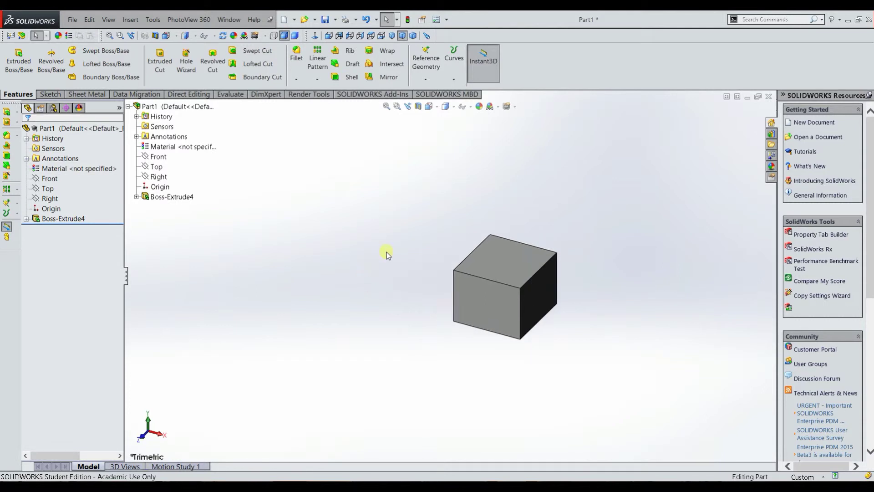
pyautogui.moveTo(418, 246)
pyautogui.mouseDown(button='middle')
pyautogui.moveTo(429, 259)
pyautogui.moveTo(433, 246)
pyautogui.mouseUp(button='middle')
pyautogui.click(494, 255)
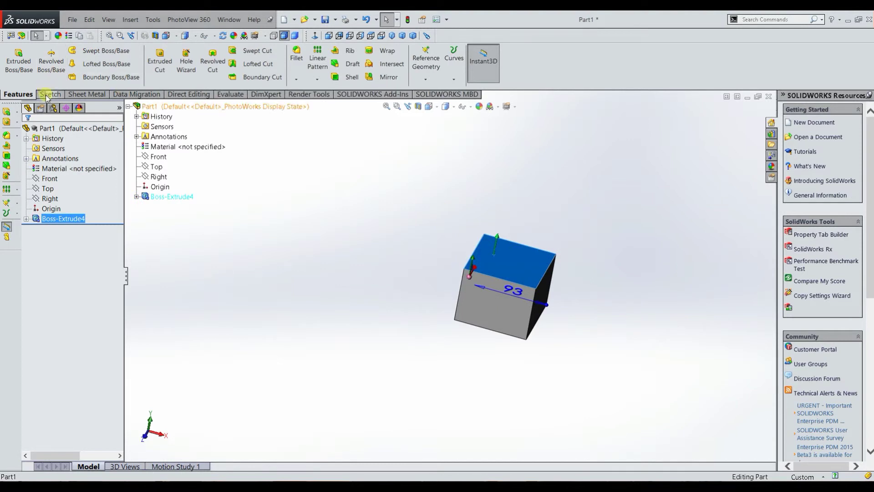
pyautogui.click(50, 95)
pyautogui.click(13, 58)
pyautogui.click(108, 50)
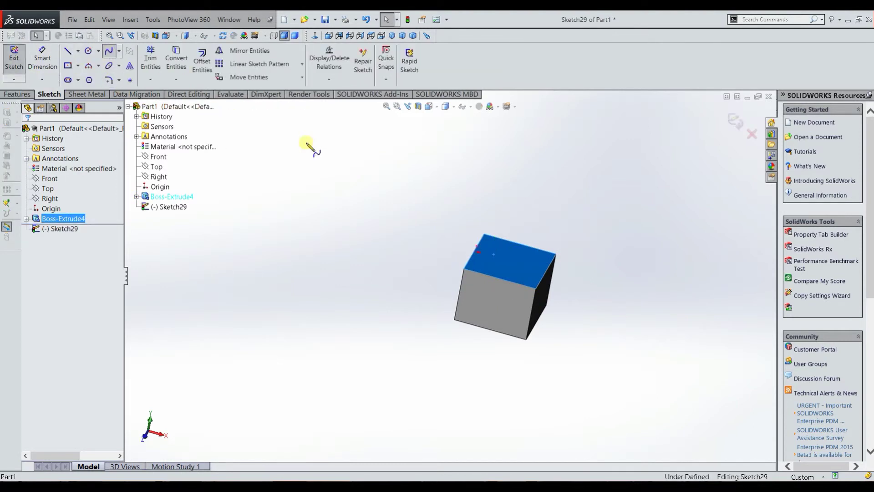
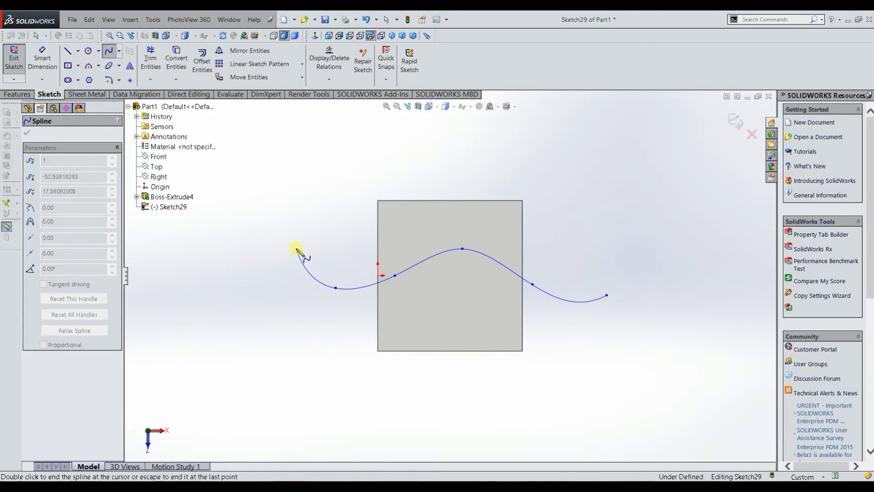
pyautogui.click(296, 248)
pyautogui.press('Escape')
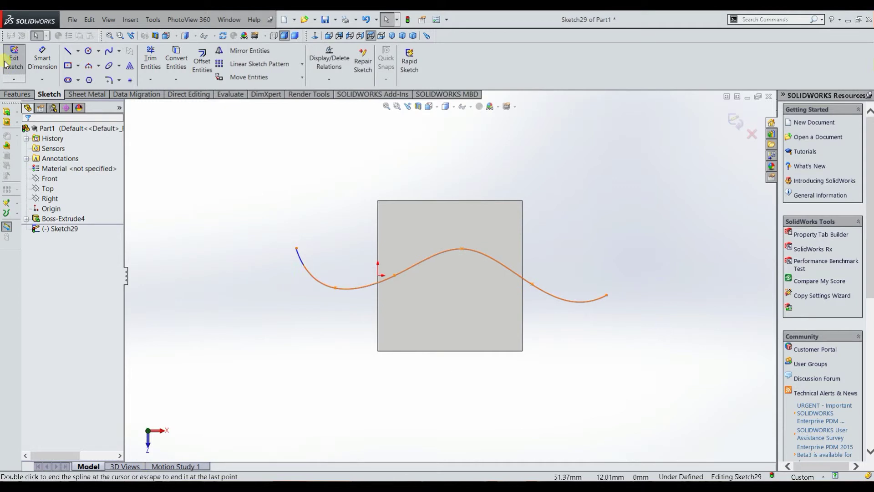
pyautogui.click(20, 65)
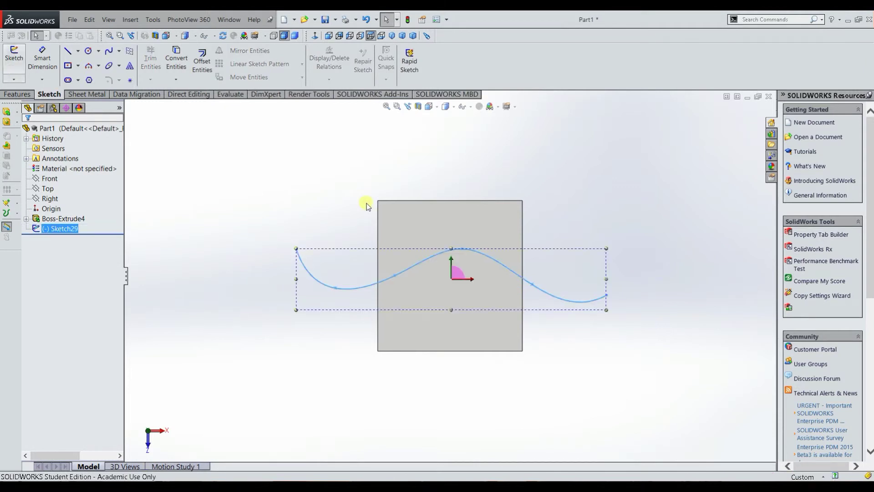
pyautogui.click(298, 218)
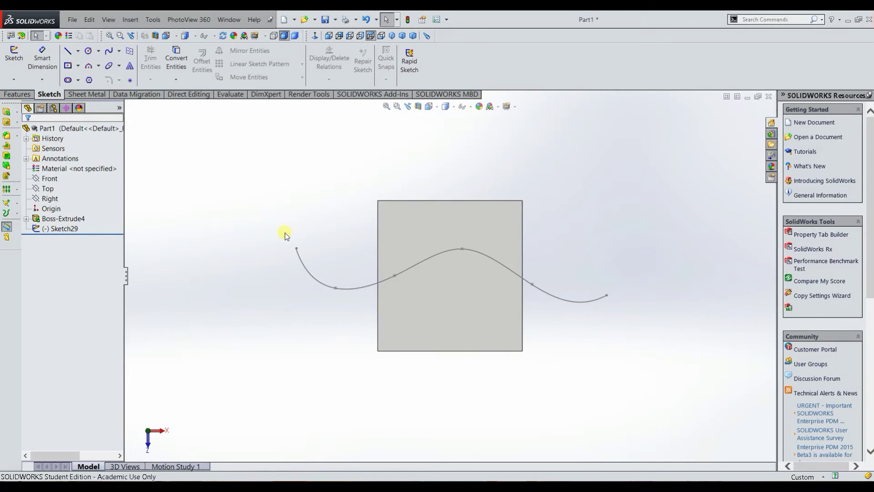
# - Create a reference plane coincident with the spline's end point outside the block and perpendicular to the spline
pyautogui.moveTo(314, 302)
pyautogui.mouseDown(button='middle')
pyautogui.moveTo(361, 279)
pyautogui.moveTo(365, 304)
pyautogui.moveTo(343, 310)
pyautogui.moveTo(314, 207)
pyautogui.moveTo(285, 260)
pyautogui.moveTo(294, 272)
pyautogui.moveTo(326, 278)
pyautogui.moveTo(332, 289)
pyautogui.moveTo(320, 293)
pyautogui.mouseUp(button='middle')
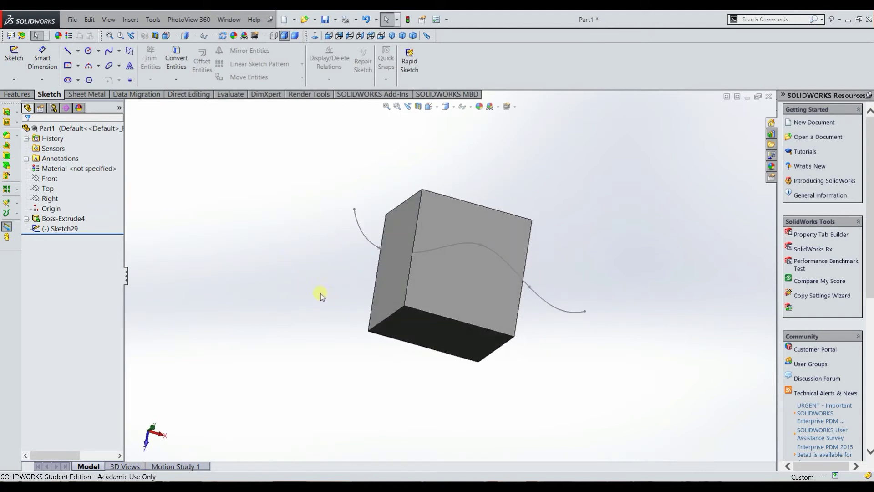
pyautogui.click(26, 93)
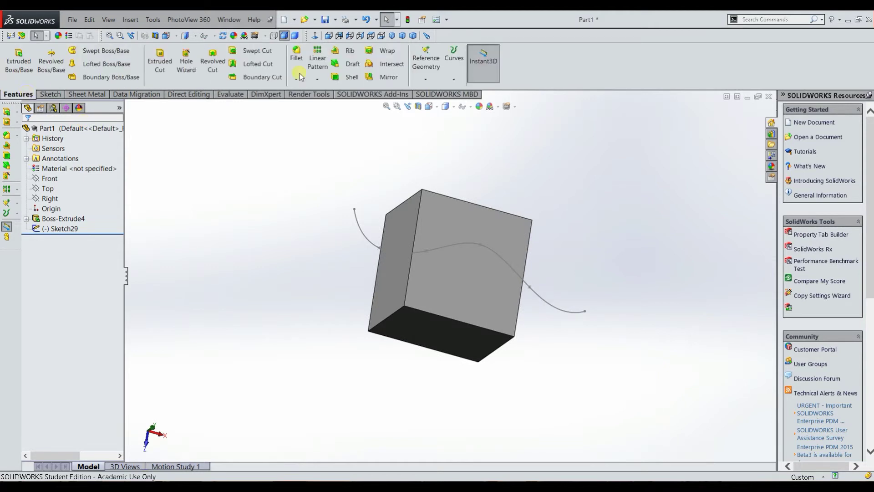
pyautogui.click(424, 60)
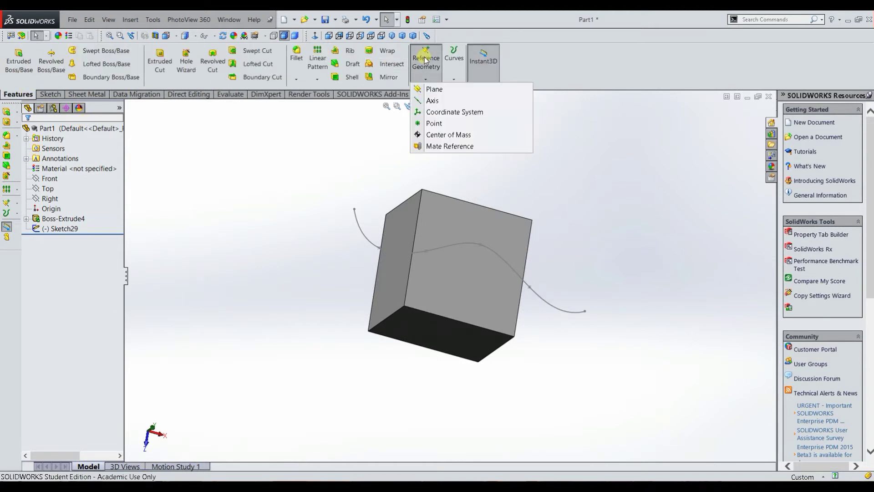
pyautogui.click(434, 89)
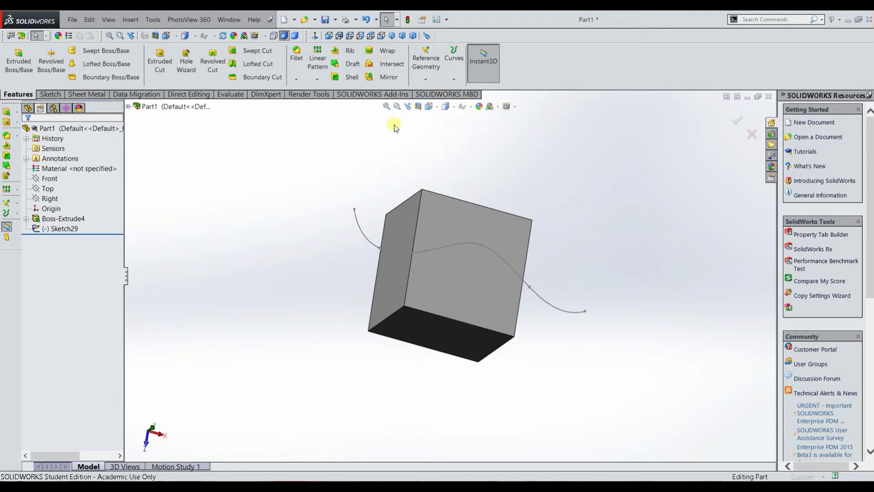
pyautogui.click(355, 210)
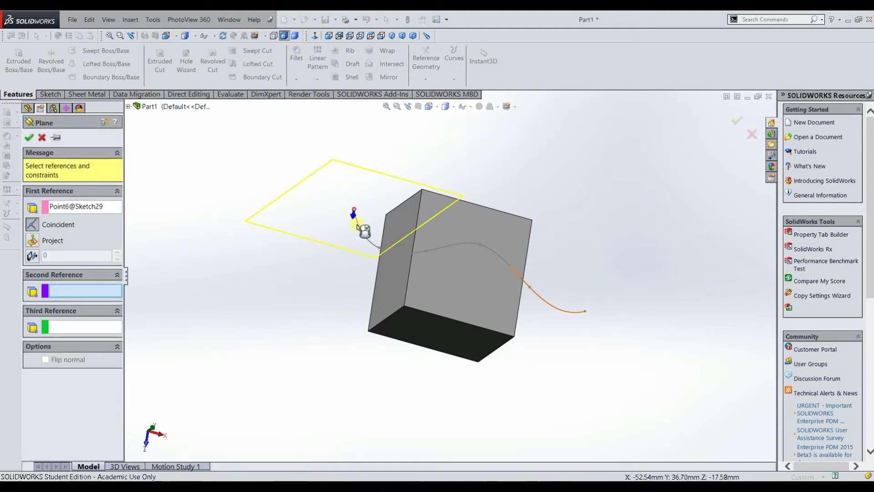
pyautogui.scroll(-5, 354, 228)
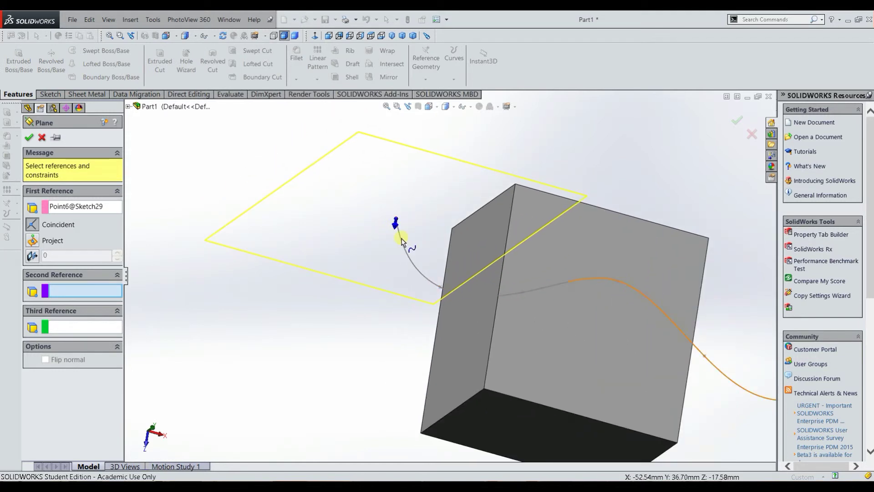
pyautogui.click(399, 241)
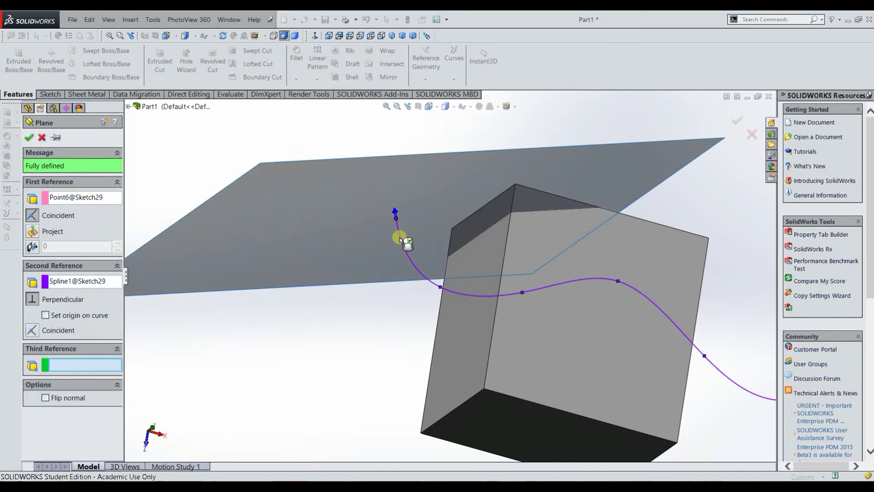
pyautogui.scroll(2, 371, 214)
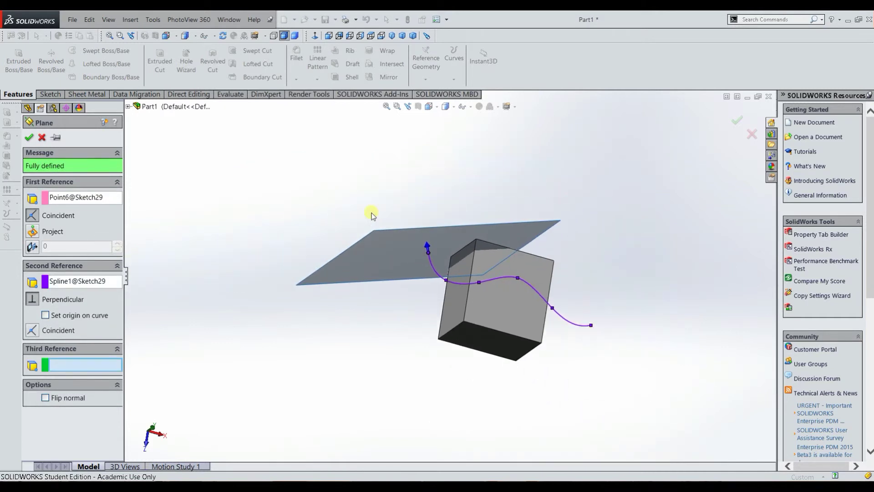
pyautogui.click(28, 137)
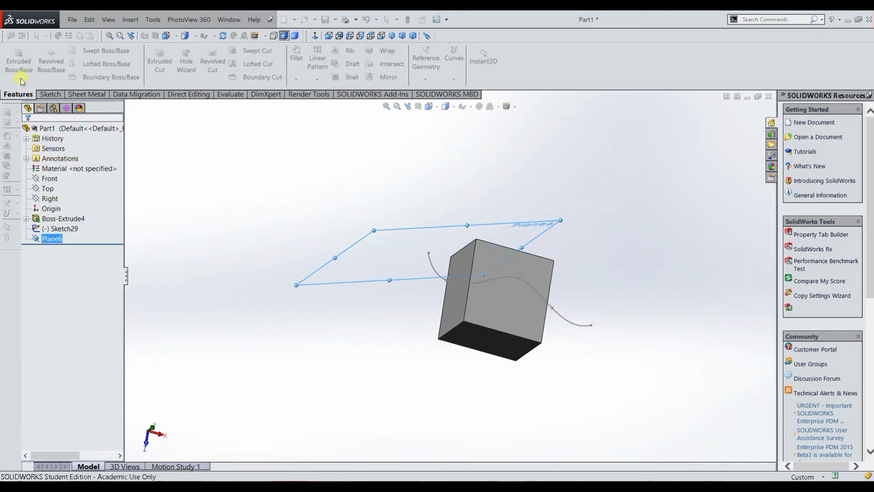
# - On the new plane, sketch a circle of about 7.8 mm radius roughly 30 mm below the spline's end point and exit the sketch
pyautogui.click(50, 94)
pyautogui.click(11, 59)
pyautogui.moveTo(469, 201)
pyautogui.mouseDown(button='middle')
pyautogui.moveTo(542, 291)
pyautogui.moveTo(505, 333)
pyautogui.mouseUp(button='middle')
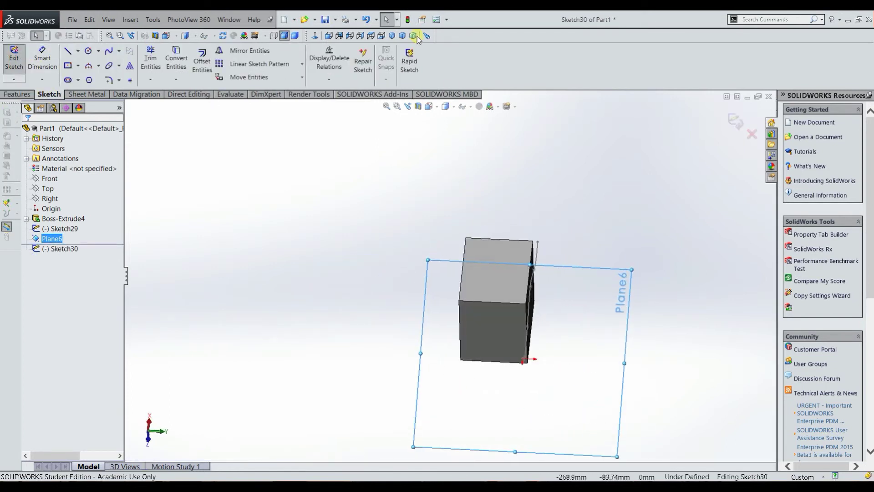
pyautogui.click(314, 36)
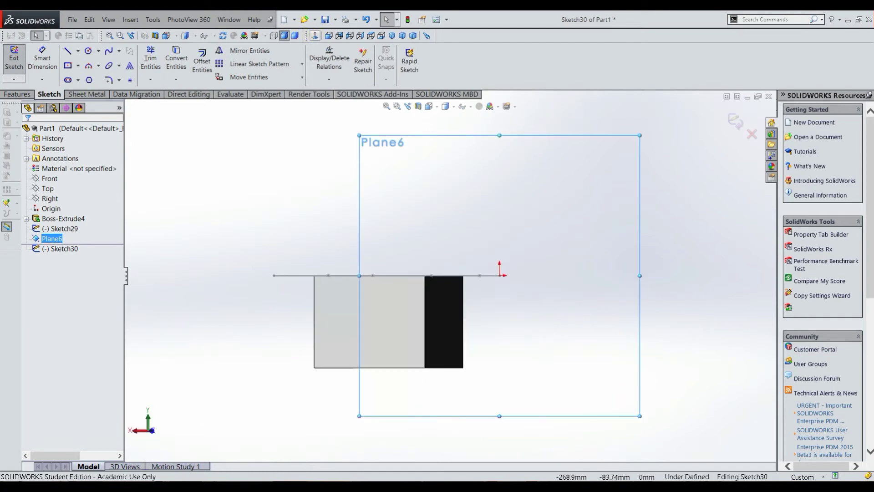
pyautogui.click(91, 52)
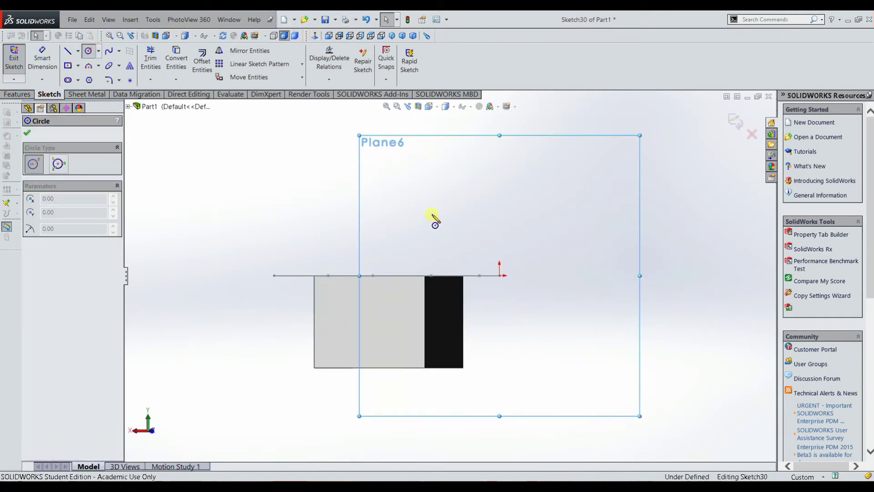
pyautogui.click(501, 313)
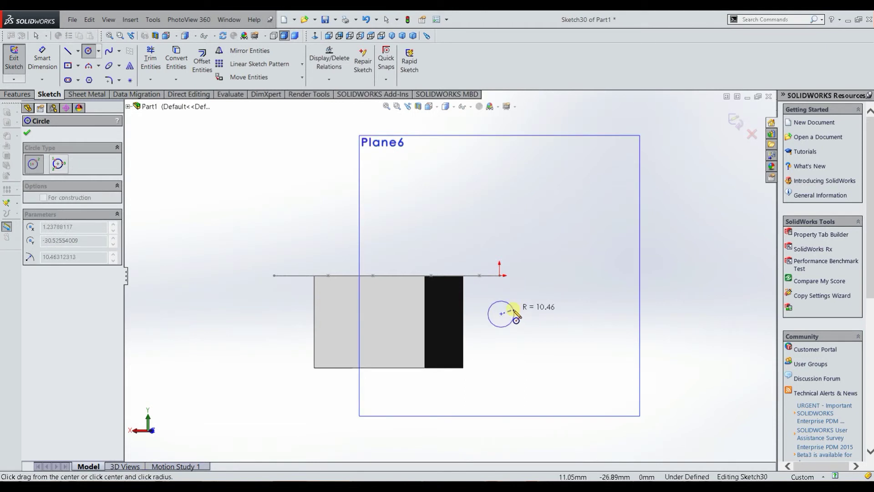
pyautogui.click(511, 314)
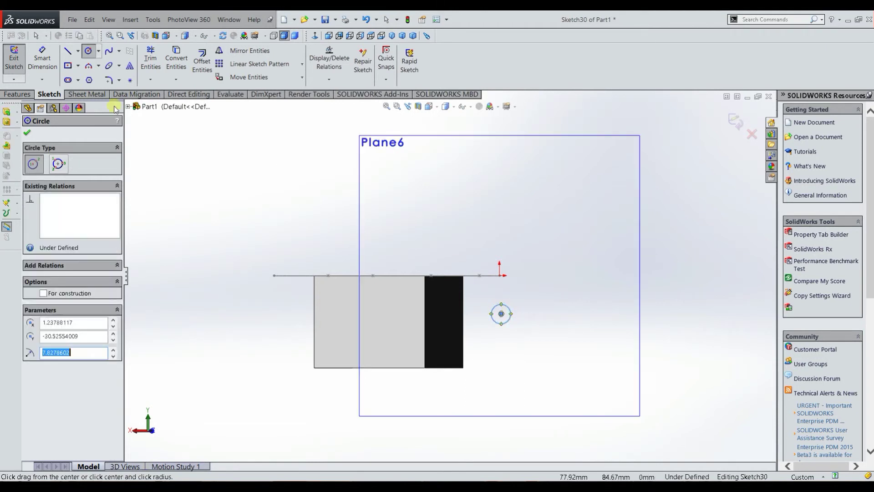
pyautogui.click(13, 59)
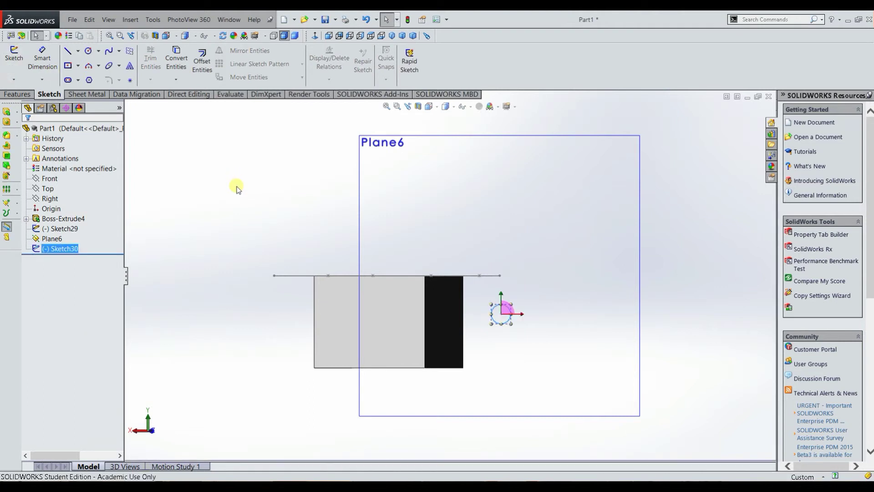
pyautogui.click(25, 93)
pyautogui.click(263, 52)
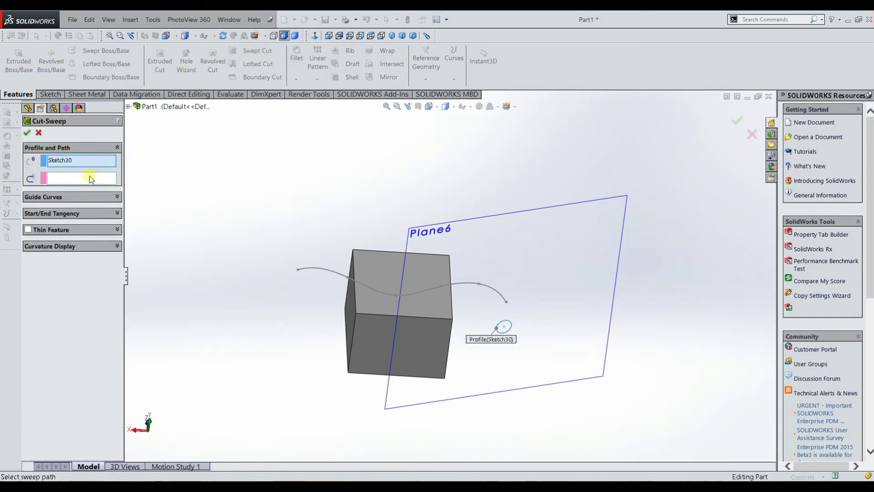
pyautogui.click(489, 291)
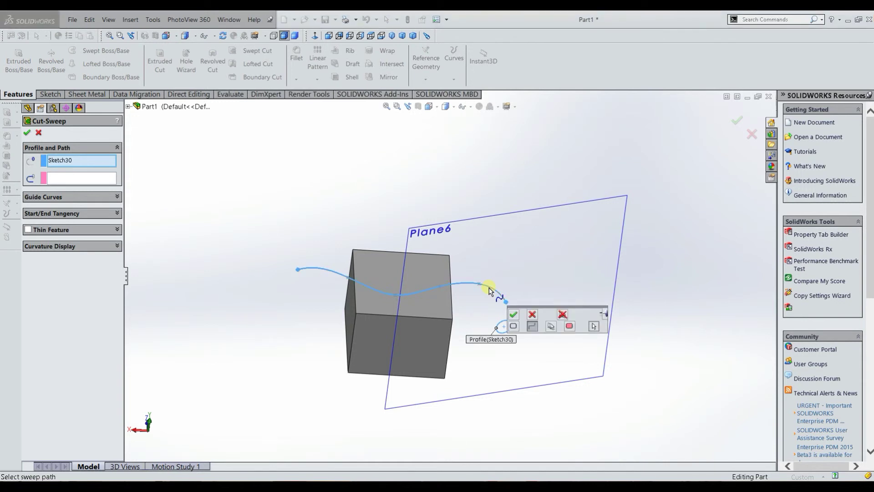
pyautogui.click(514, 314)
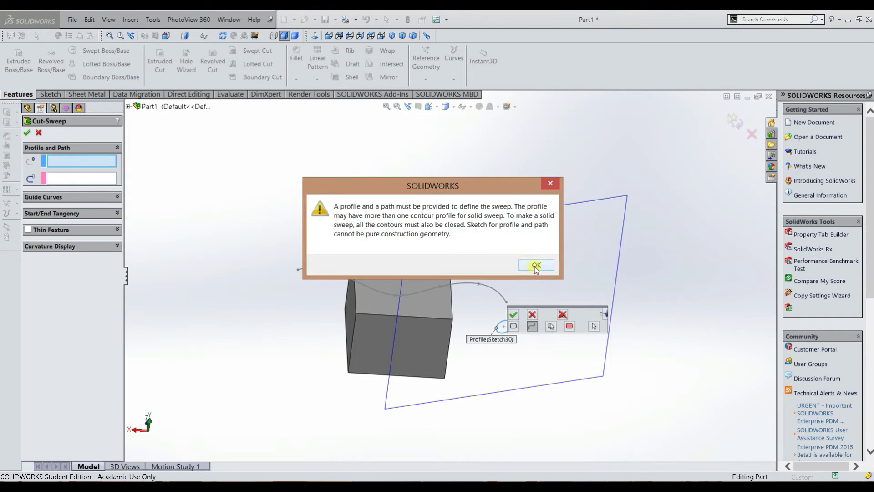
pyautogui.click(536, 266)
pyautogui.click(499, 321)
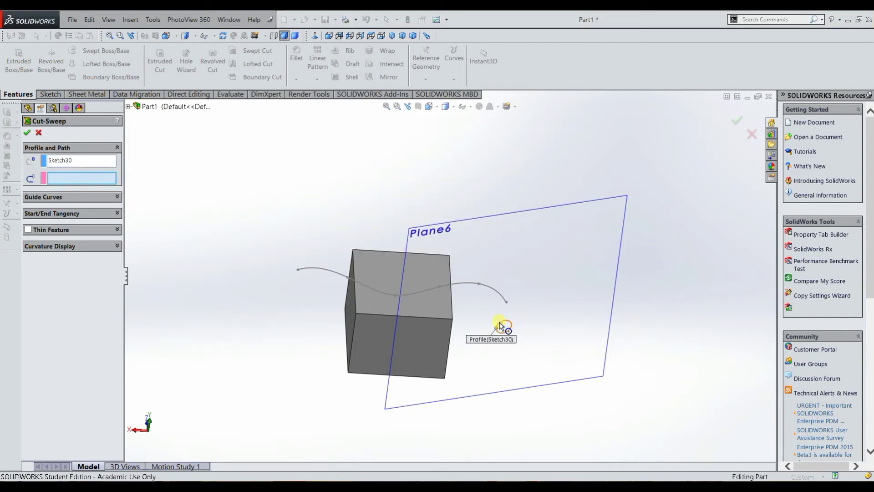
pyautogui.click(500, 325)
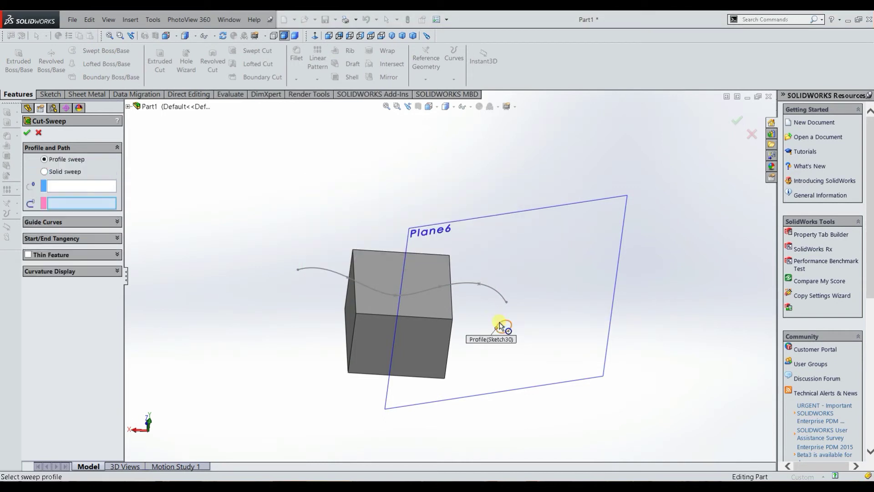
pyautogui.click(36, 135)
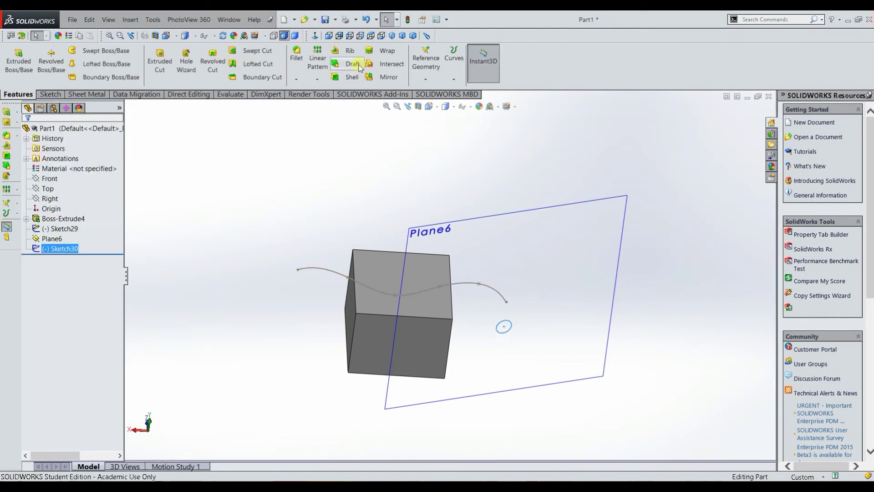
# - Create a Swept Cut through the block using the circle sketch as the profile and the spline sketch as the path
pyautogui.click(258, 52)
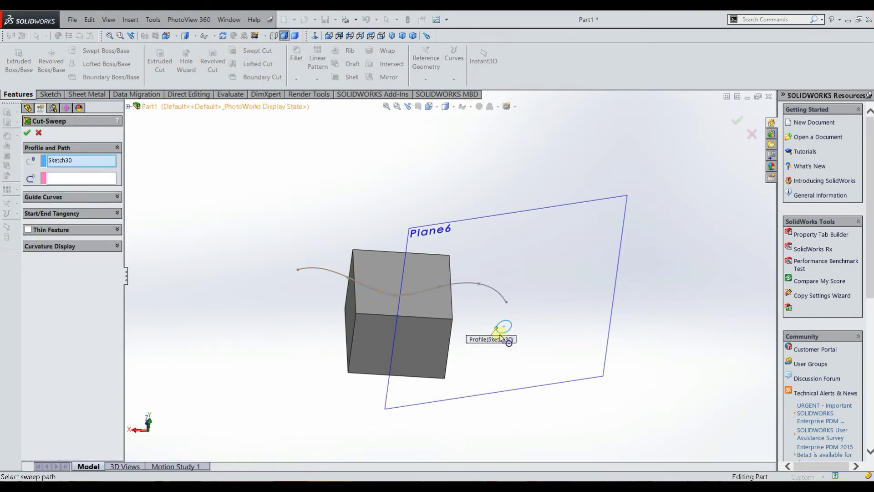
pyautogui.click(54, 181)
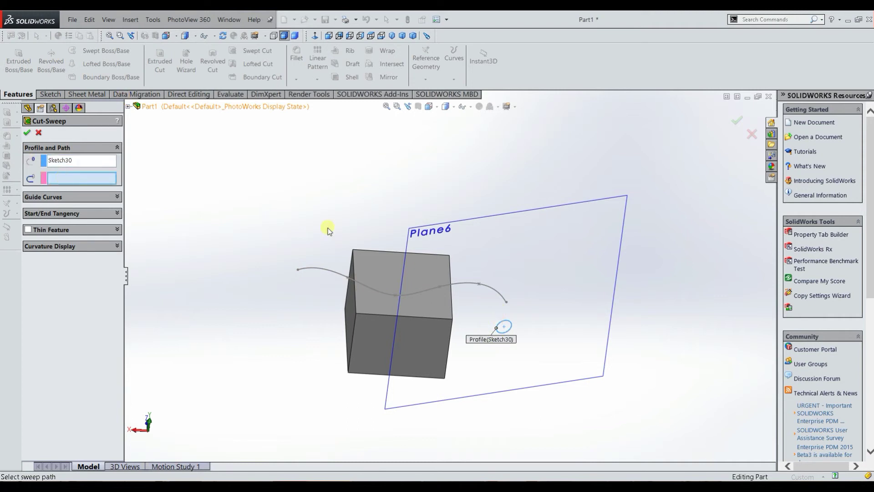
pyautogui.click(501, 299)
pyautogui.moveTo(319, 278); pyautogui.dragTo(214, 218, button='middle')
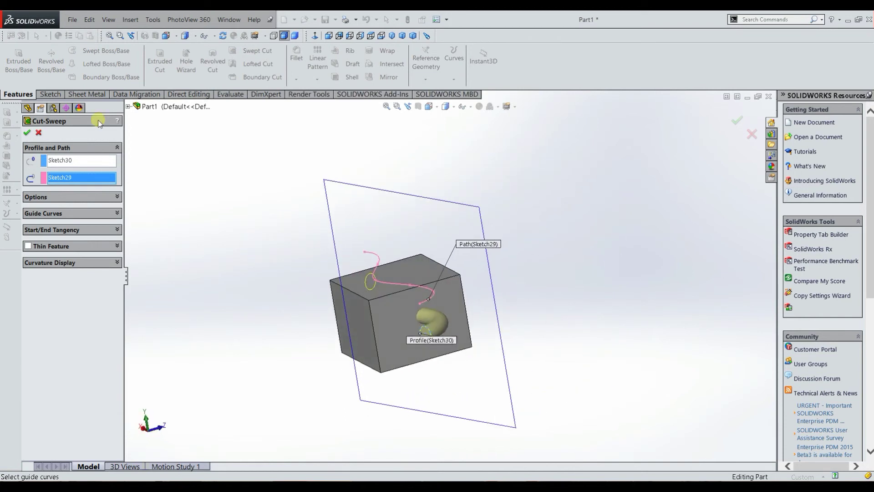
pyautogui.click(27, 133)
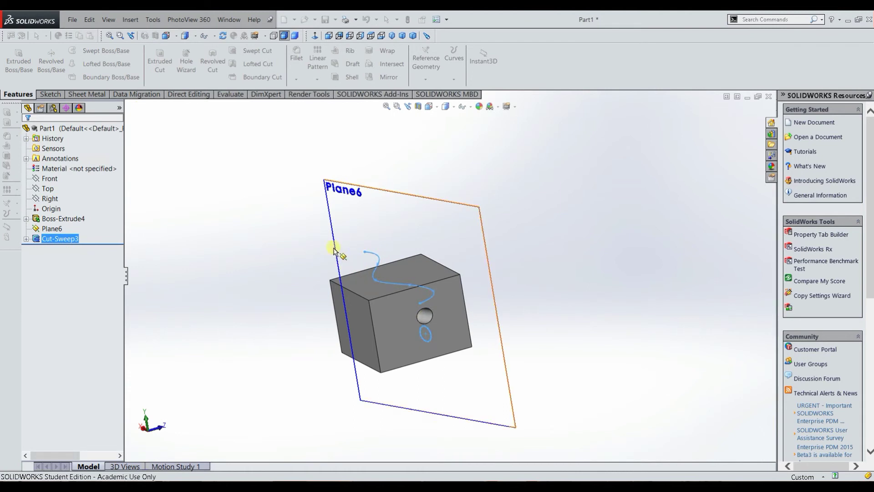
# - Examine the swept hole inside the block with a Front-plane section view moved to a -34 mm offset, then cancel the section
pyautogui.moveTo(332, 244); pyautogui.dragTo(443, 164, button='middle')
pyautogui.click(418, 108)
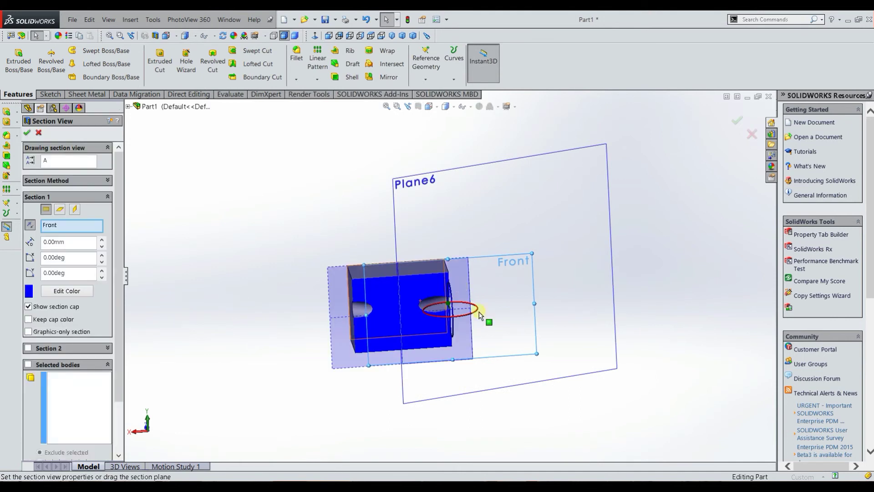
pyautogui.moveTo(400, 318); pyautogui.dragTo(405, 297, button='middle')
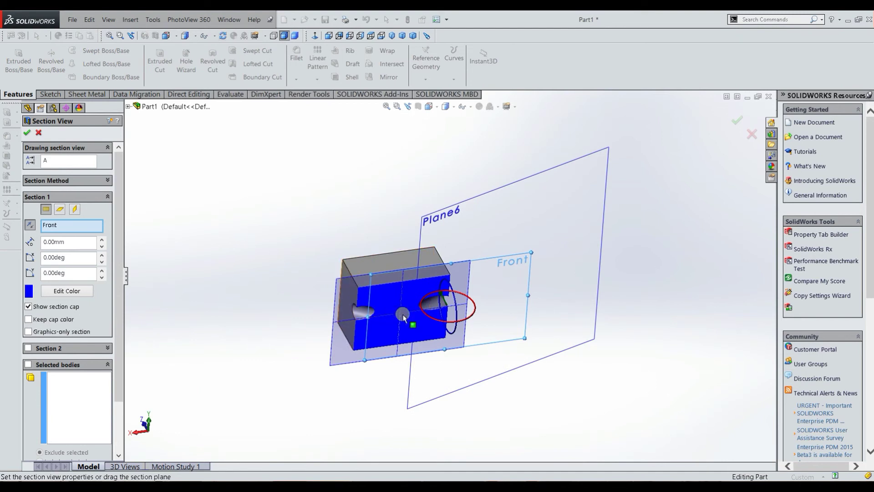
pyautogui.scroll(-3, 403, 312)
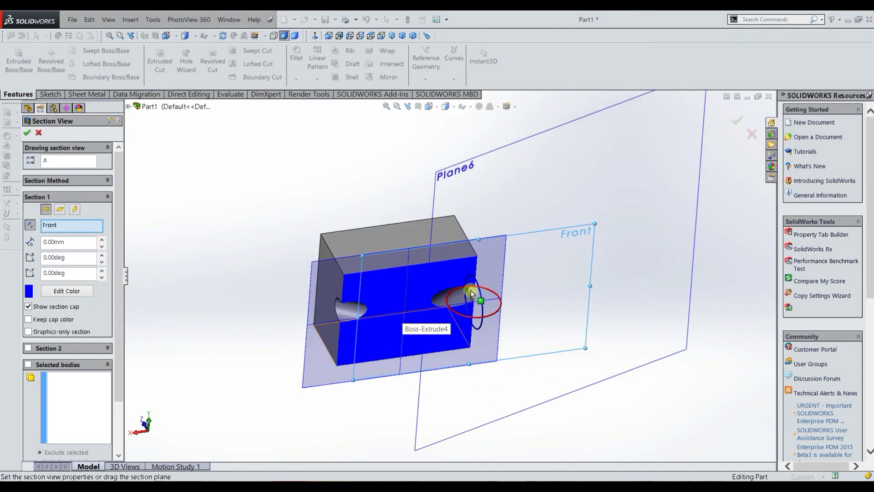
pyautogui.moveTo(465, 286); pyautogui.dragTo(462, 308)
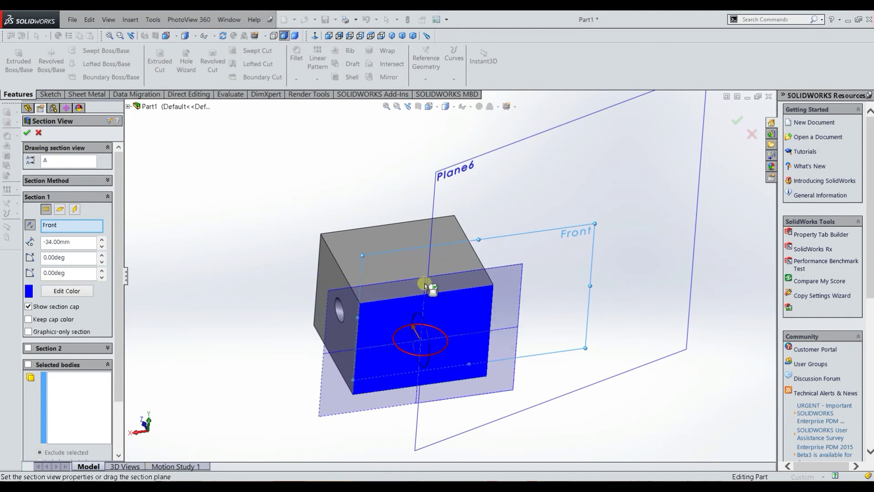
pyautogui.moveTo(357, 251); pyautogui.dragTo(111, 121, button='middle')
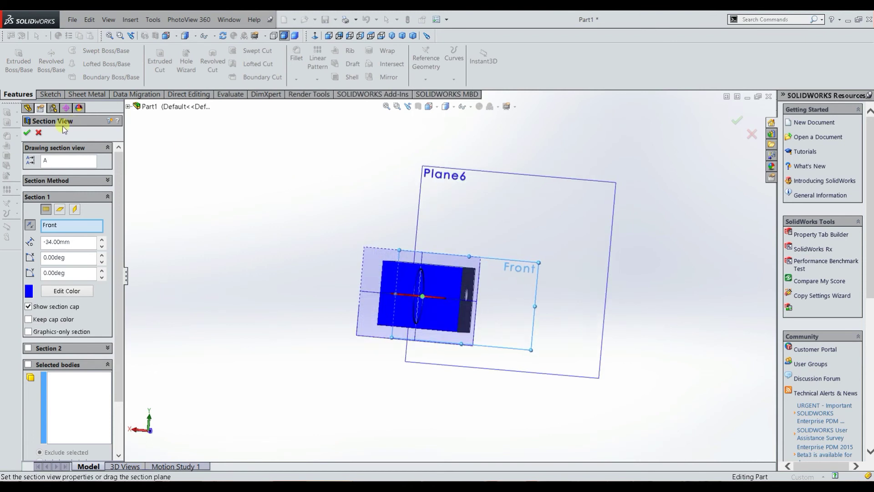
pyautogui.click(38, 133)
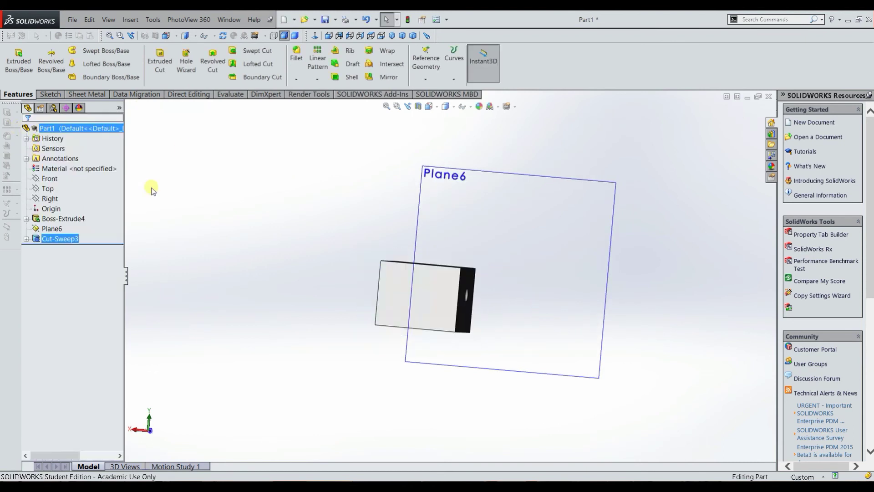
pyautogui.moveTo(305, 234); pyautogui.dragTo(282, 273, button='middle')
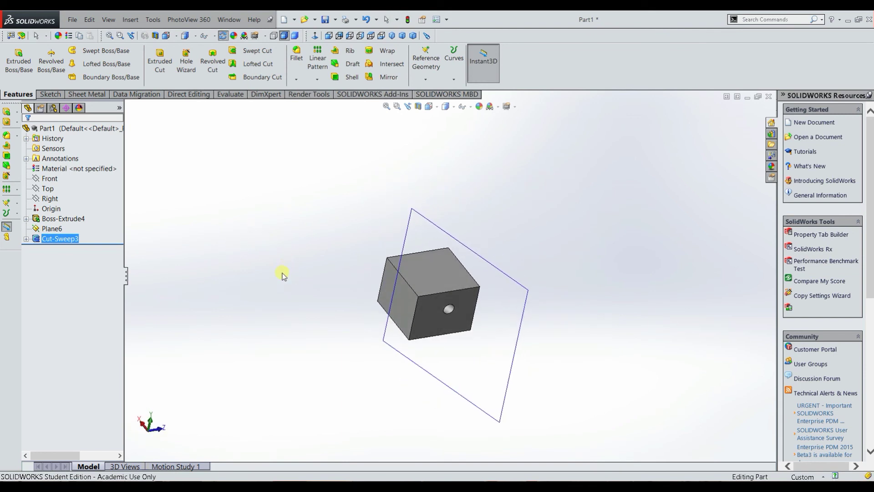
pyautogui.press('Escape')
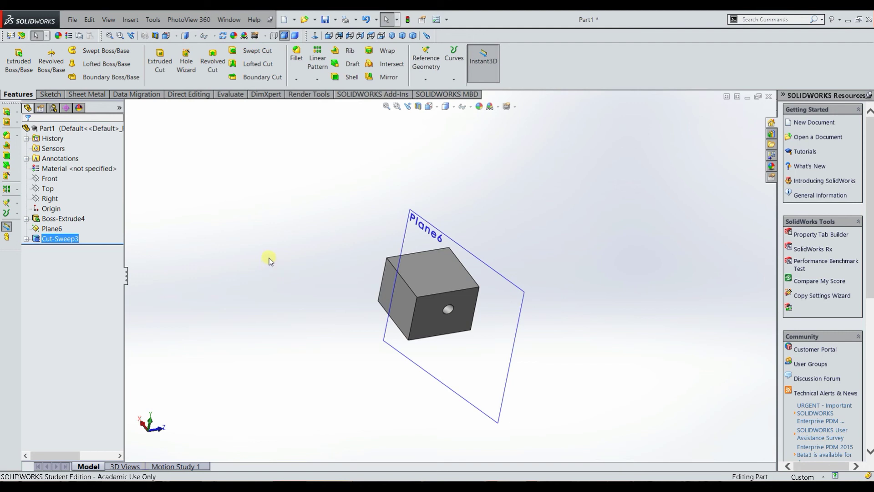